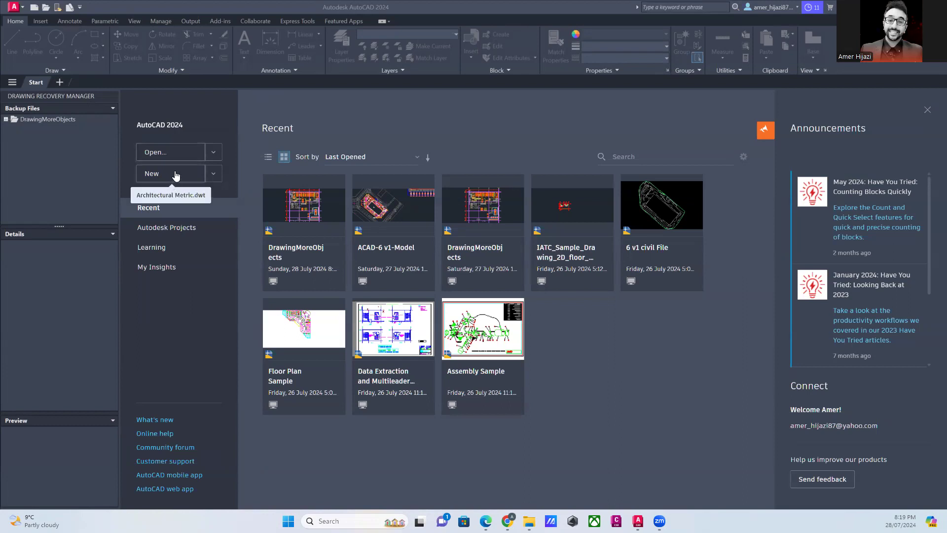
# - Create a new drawing from the default Architectural Metric.dwt template, and return to the Start page
pyautogui.click(175, 174)
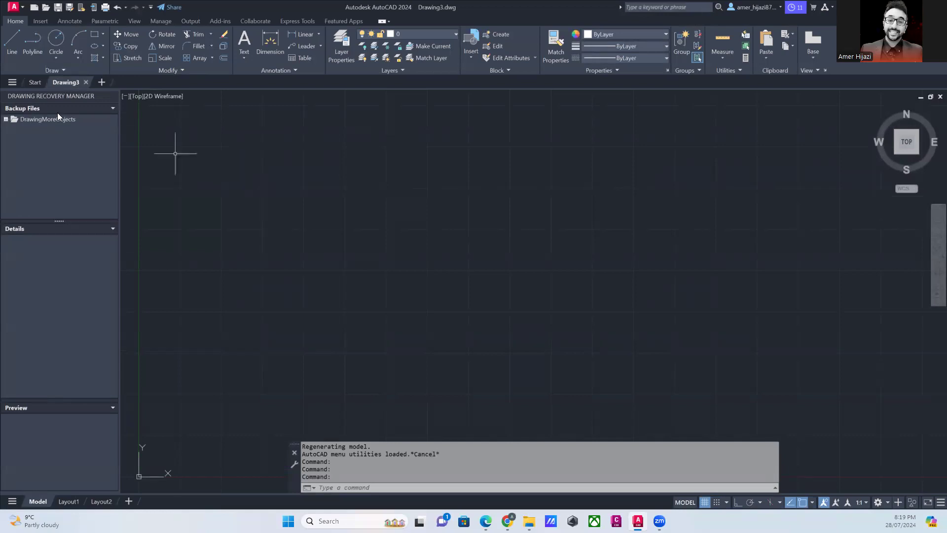
pyautogui.click(36, 84)
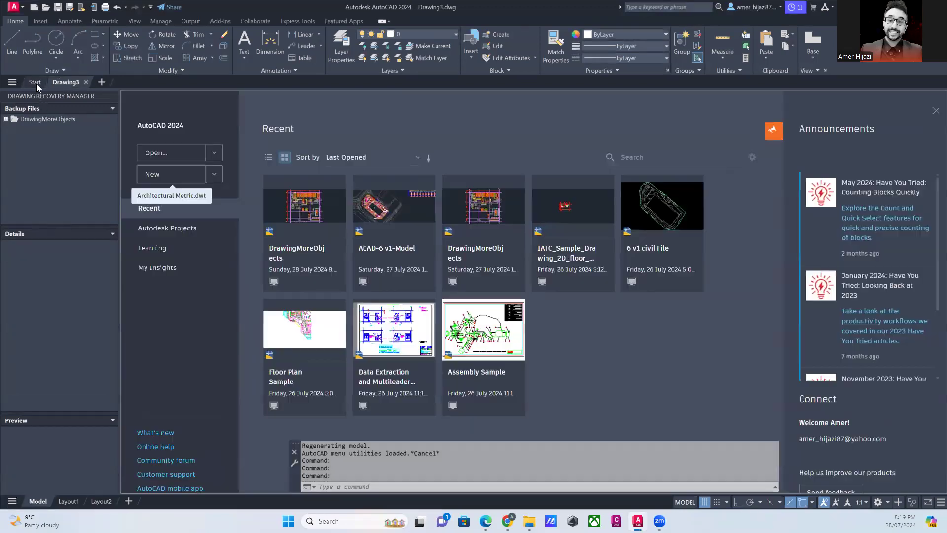
# - Browse the available drawing templates and look through the PTWTemplates folder and its subfolders
pyautogui.click(213, 174)
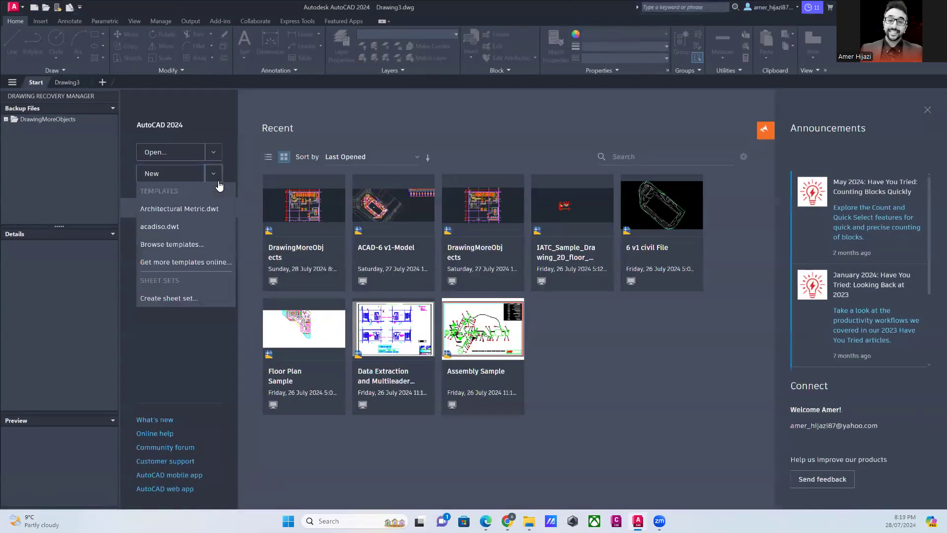
pyautogui.click(188, 245)
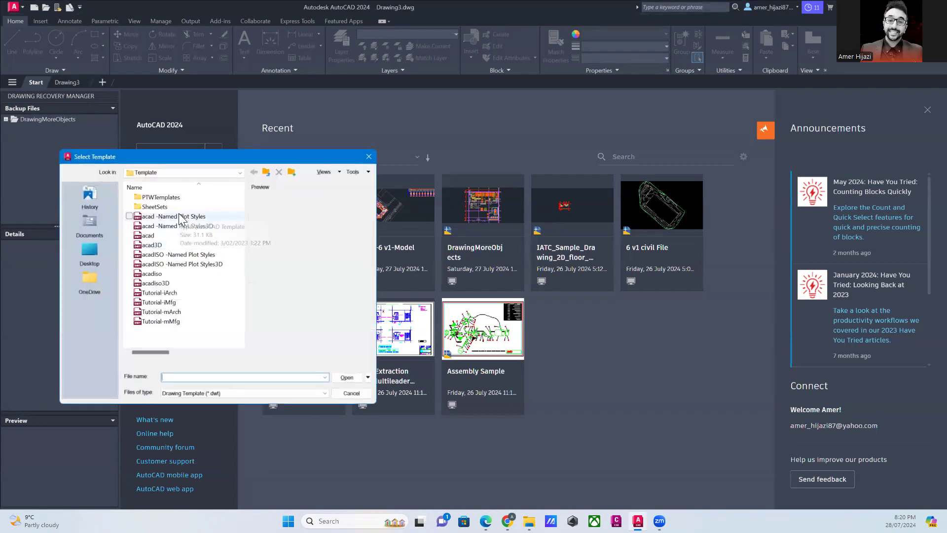
pyautogui.click(164, 324)
pyautogui.click(151, 246)
pyautogui.click(151, 206)
pyautogui.click(154, 198)
pyautogui.doubleClick(155, 197)
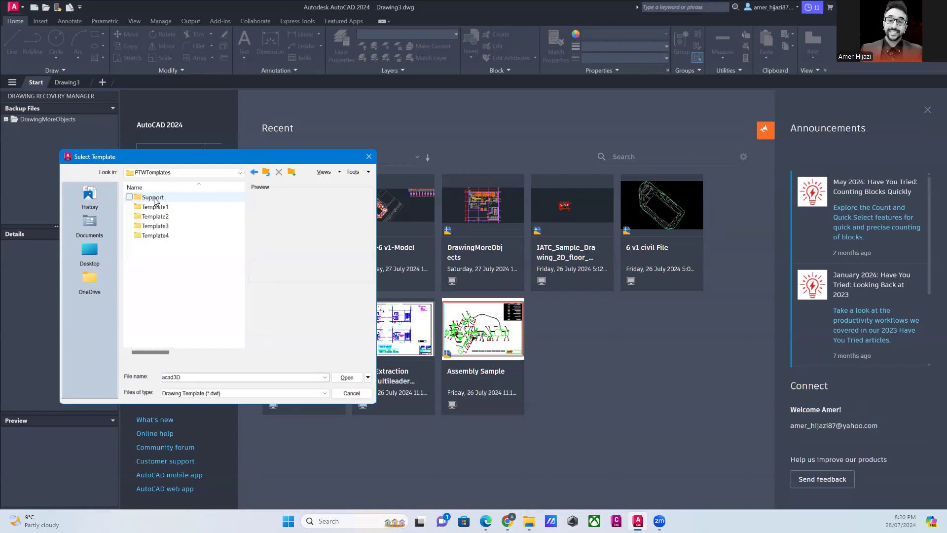
pyautogui.click(155, 207)
pyautogui.doubleClick(154, 207)
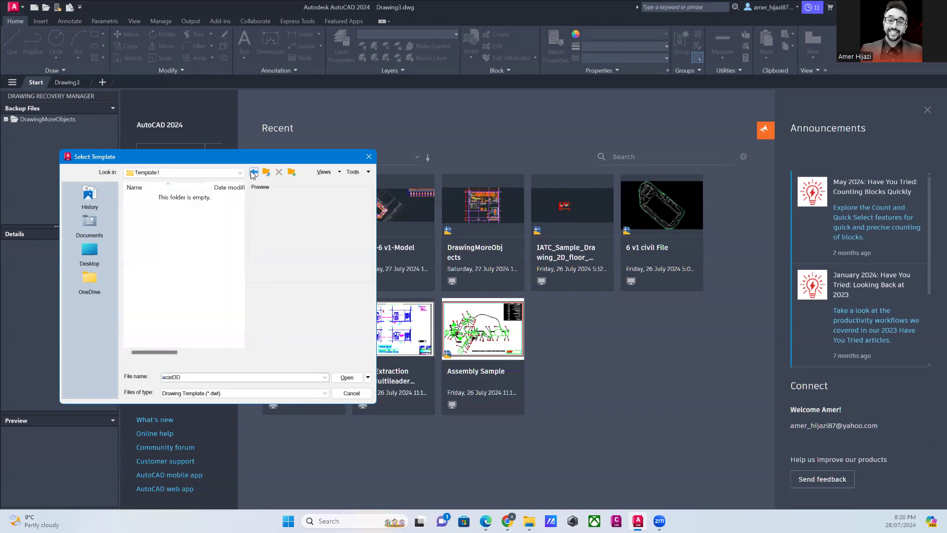
pyautogui.click(253, 172)
pyautogui.doubleClick(155, 197)
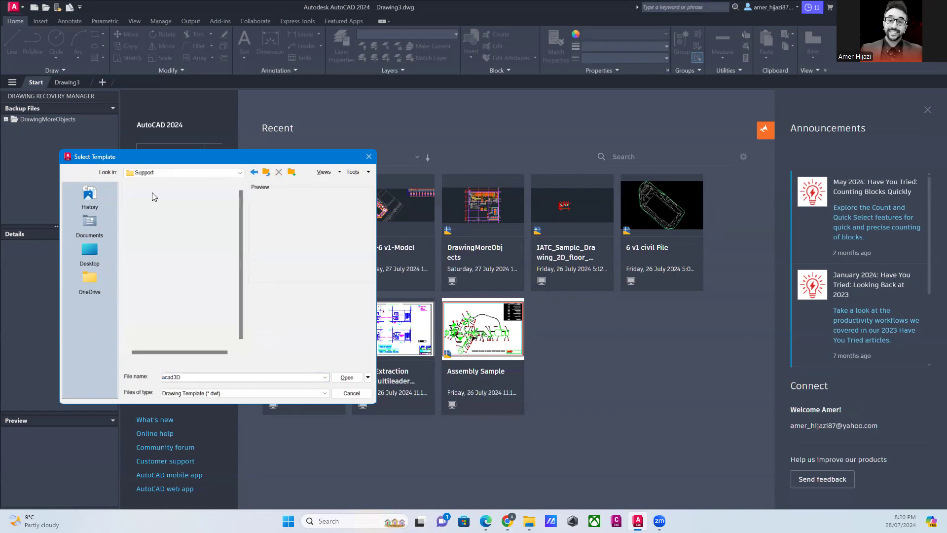
pyautogui.click(253, 172)
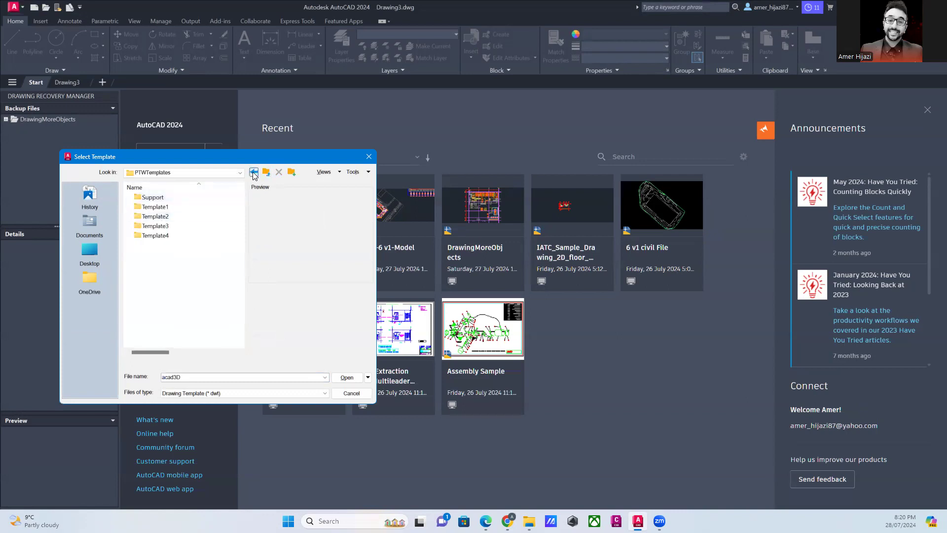
pyautogui.click(254, 173)
# - Create a new drawing from the Architectural Metric template in the SheetSets folder
pyautogui.doubleClick(162, 212)
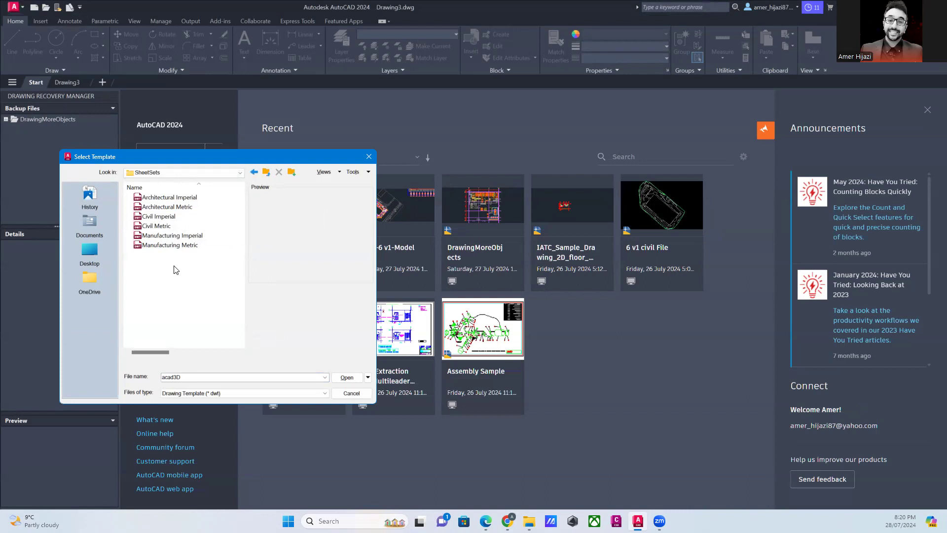
pyautogui.click(190, 208)
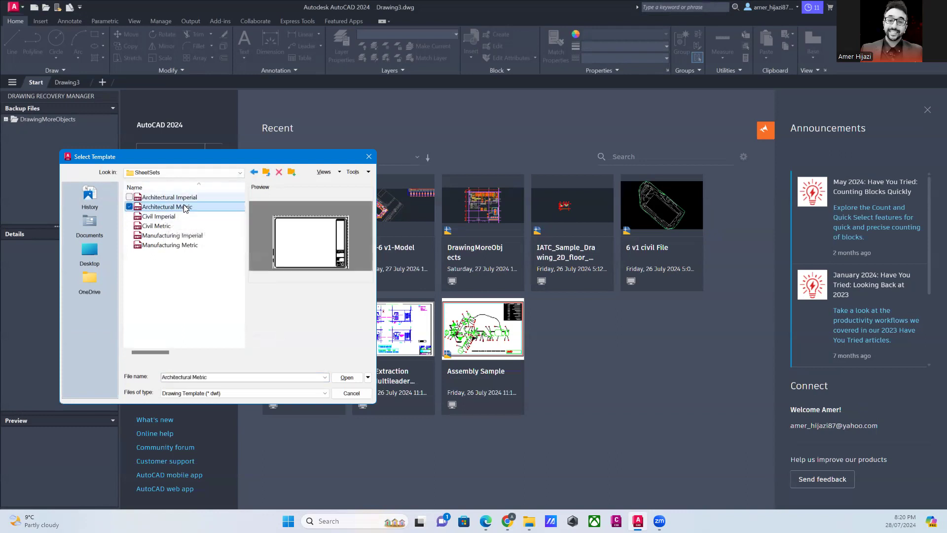
pyautogui.click(346, 377)
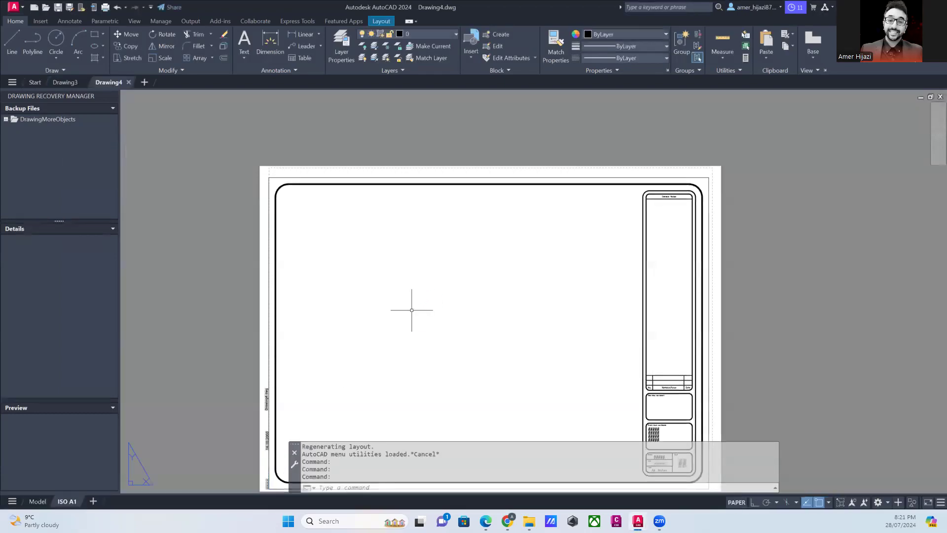
# - Inspect the title block on the ISO A1 layout and switch to model space
pyautogui.moveTo(713, 425); pyautogui.dragTo(642, 355, button='middle')
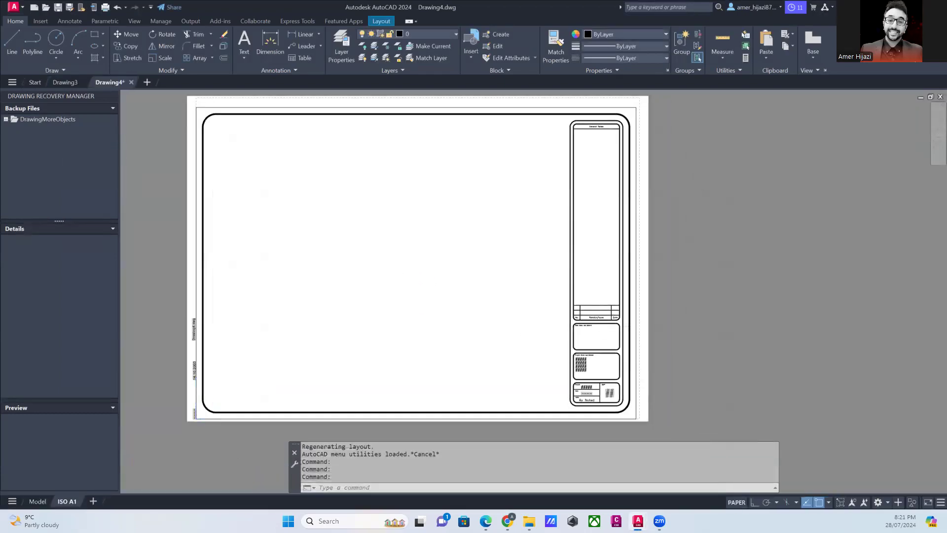
pyautogui.scroll(14, 581, 389)
pyautogui.scroll(-10, 619, 373)
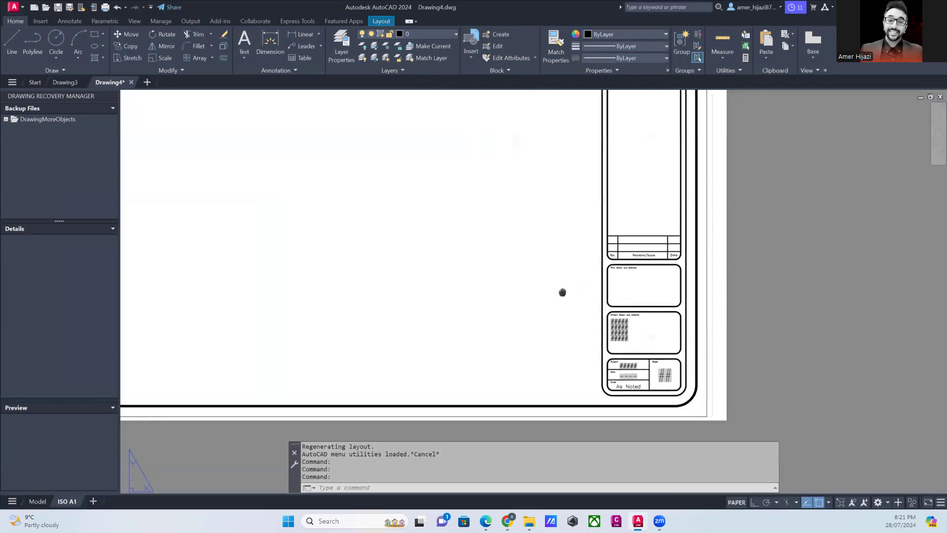
pyautogui.click(37, 501)
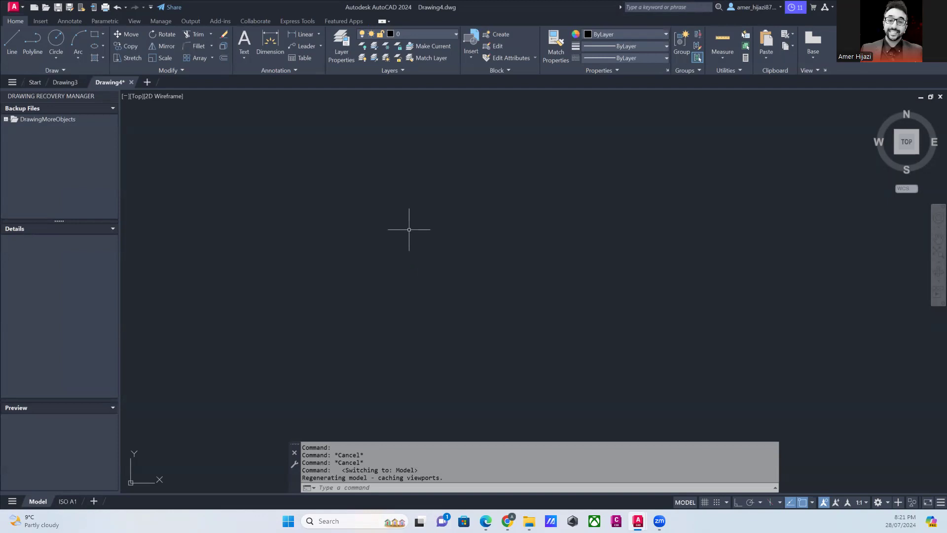
# - Configure the drawing units with a length precision of 0 and an angle precision of 0.00
pyautogui.write('n')
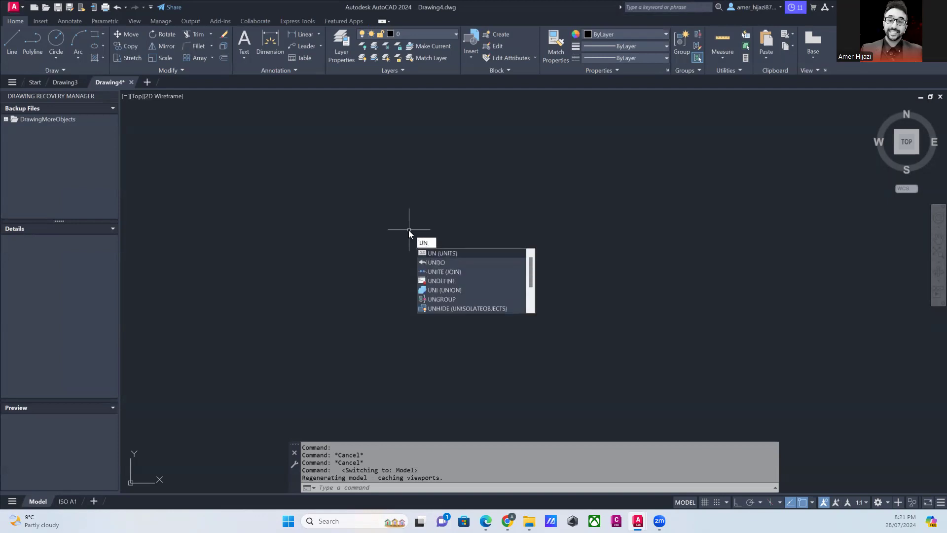
pyautogui.press('Return')
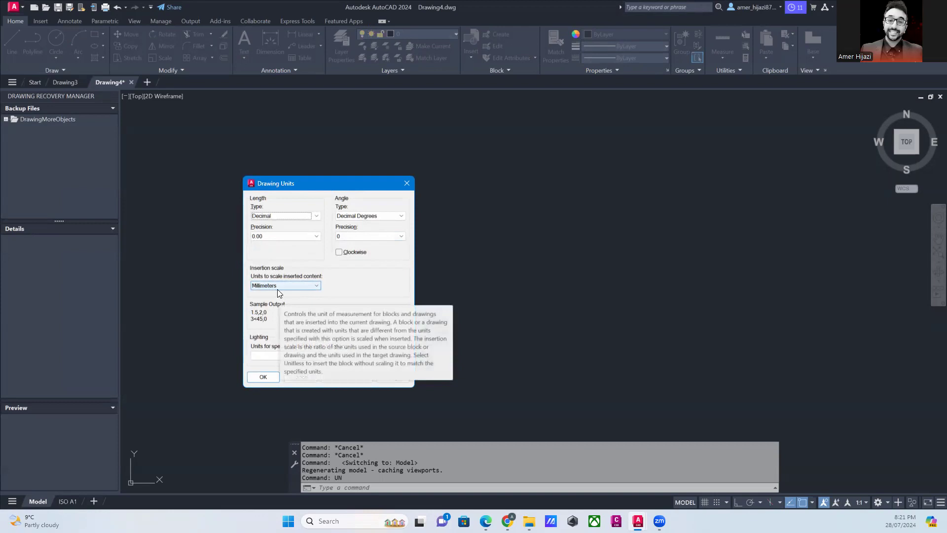
pyautogui.click(272, 236)
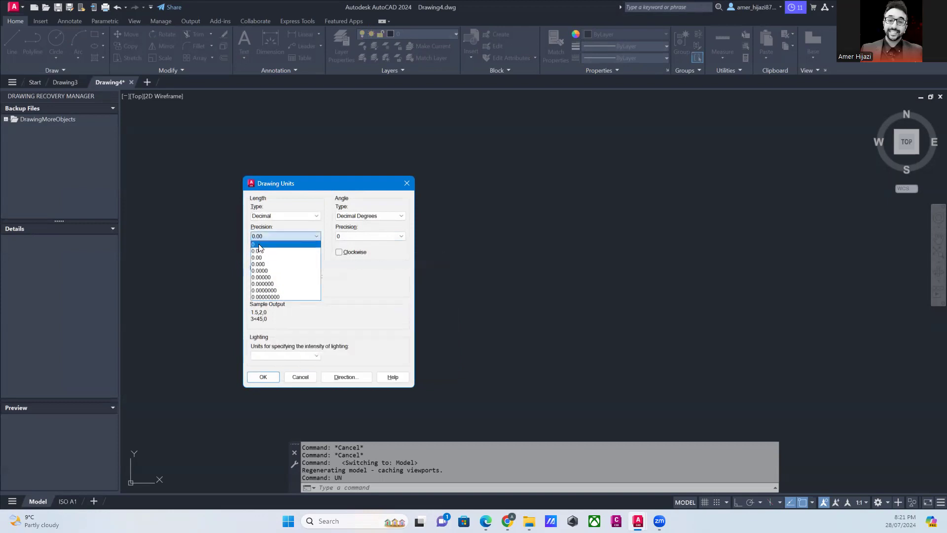
pyautogui.click(259, 245)
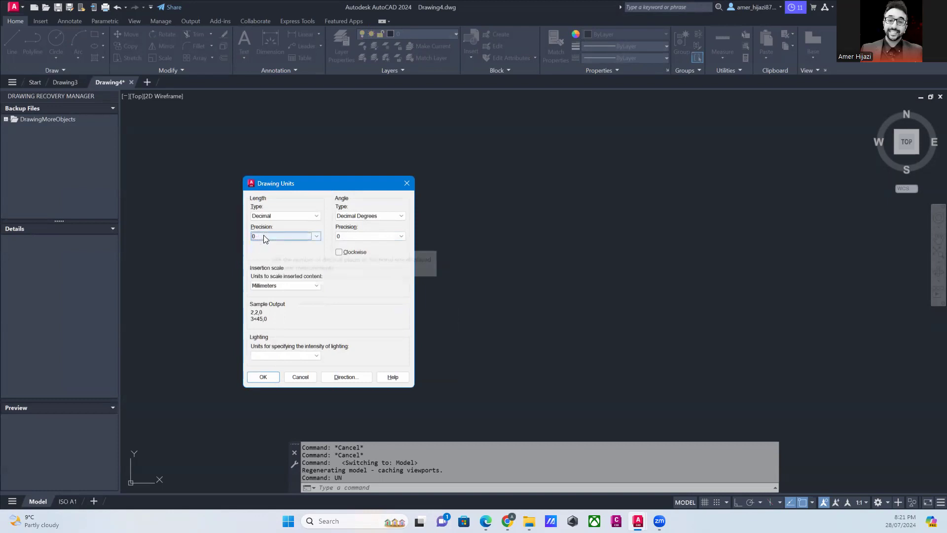
pyautogui.click(377, 235)
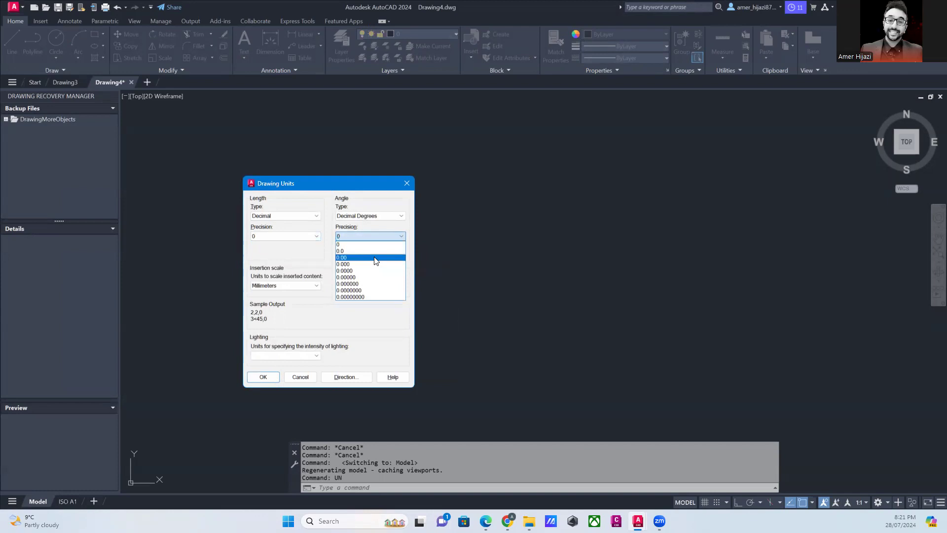
pyautogui.click(375, 257)
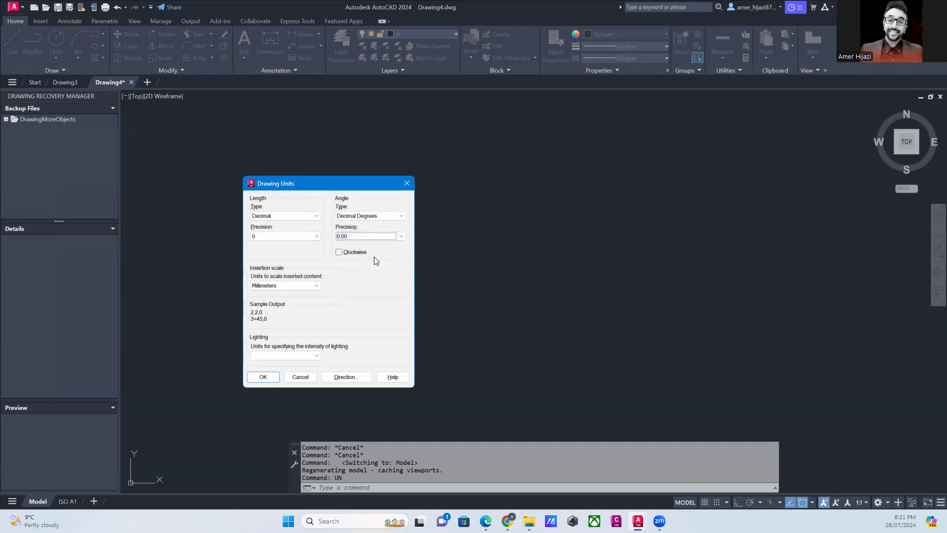
pyautogui.click(268, 377)
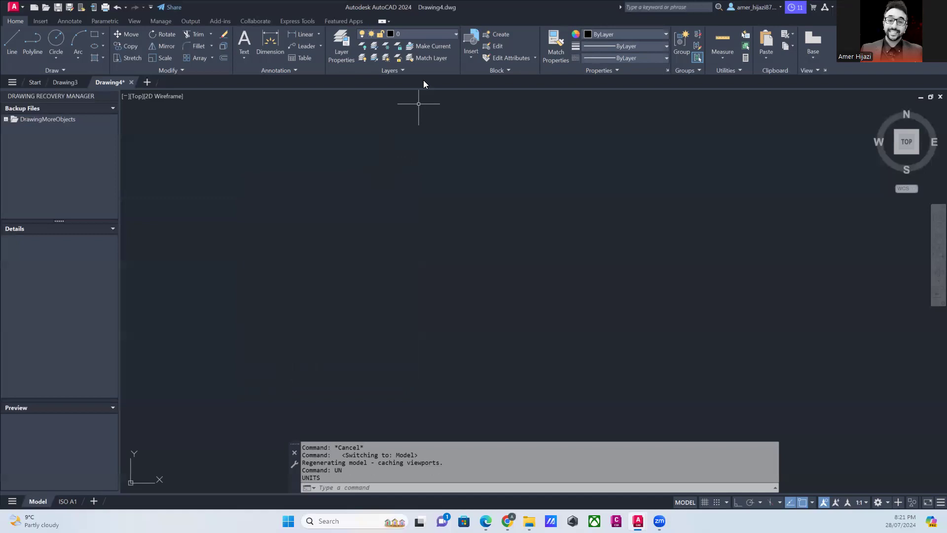
pyautogui.click(396, 70)
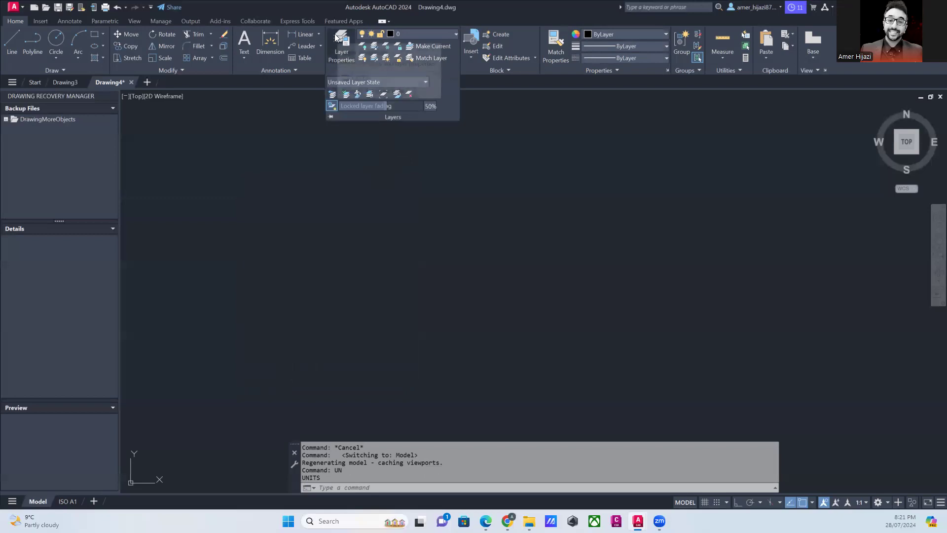
pyautogui.click(294, 213)
pyautogui.press('Escape')
# - Display the layer manager as a floating palette and add a new layer named OBJ
pyautogui.write('LA')
pyautogui.press('Return')
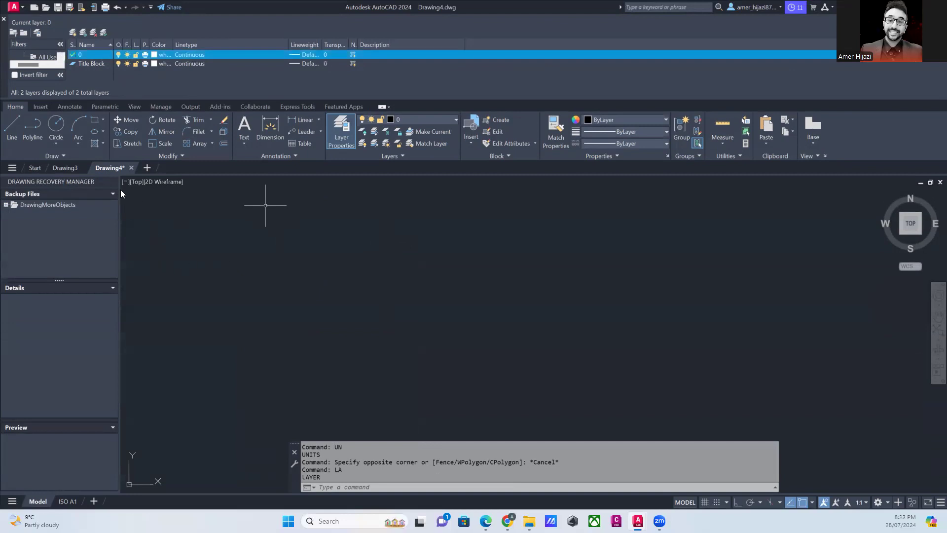
pyautogui.click(3, 18)
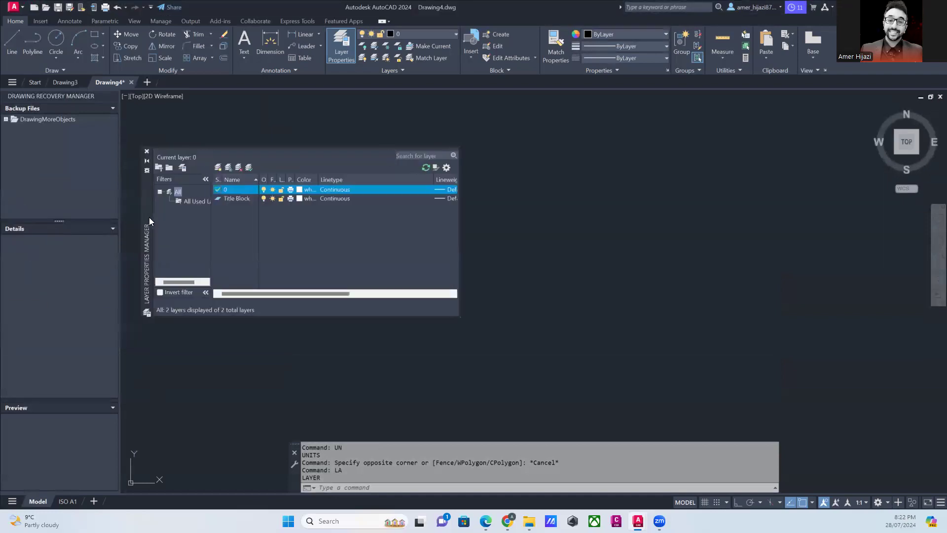
pyautogui.click(232, 202)
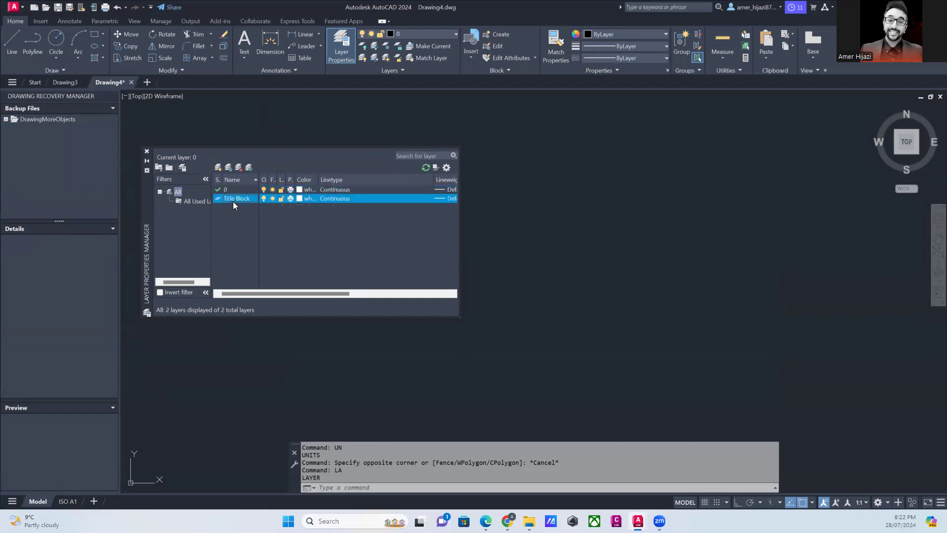
pyautogui.click(219, 167)
pyautogui.write('OBJ')
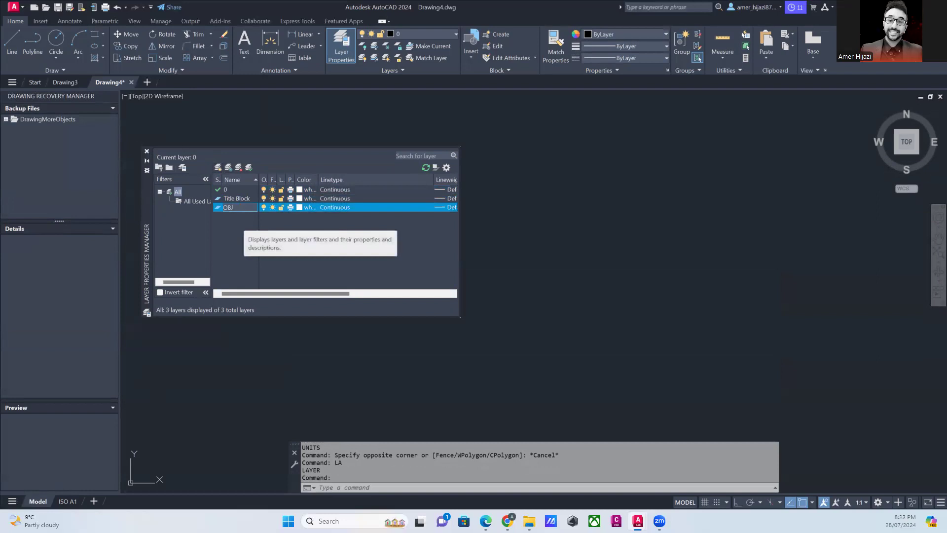
pyautogui.press('Return')
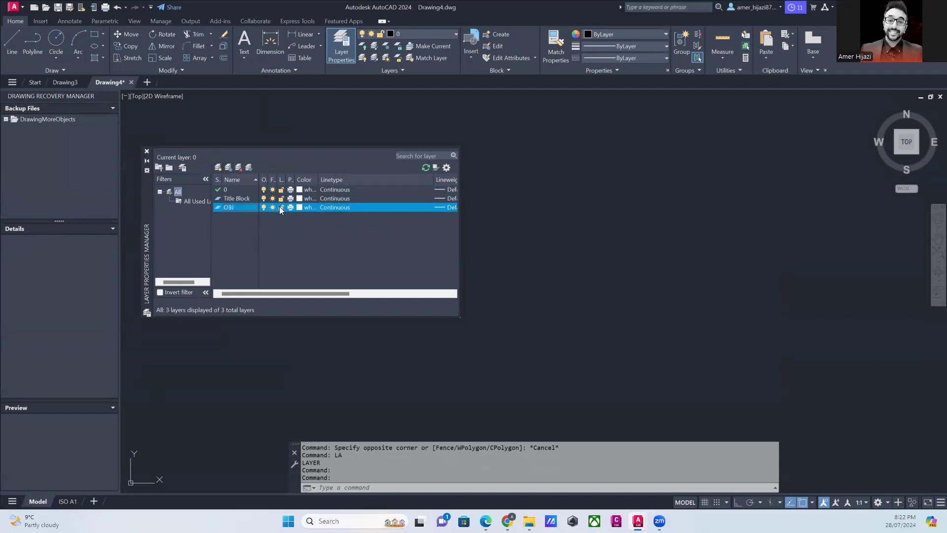
# - Set the OBJ layer's colour to index 20, make it the current layer, and close the layer manager
pyautogui.click(310, 208)
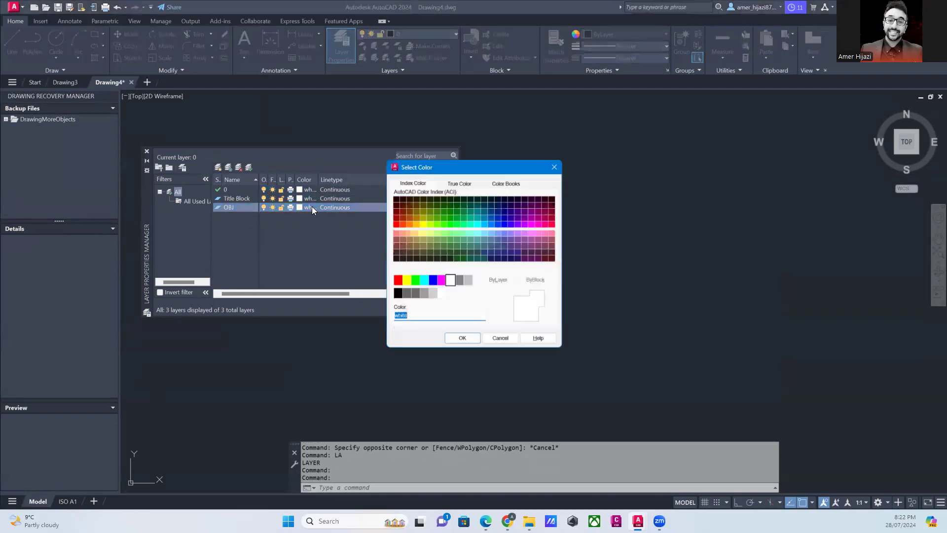
pyautogui.click(400, 223)
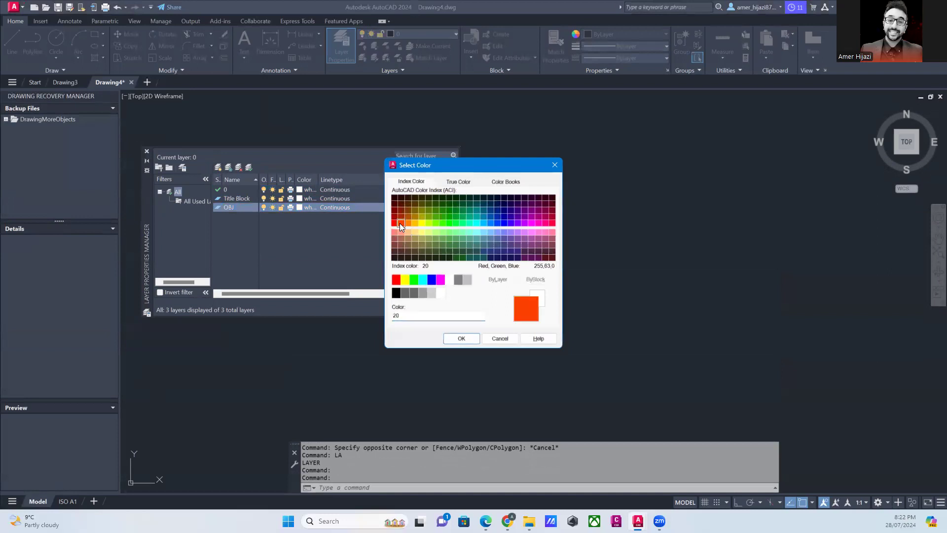
pyautogui.click(461, 338)
pyautogui.doubleClick(220, 208)
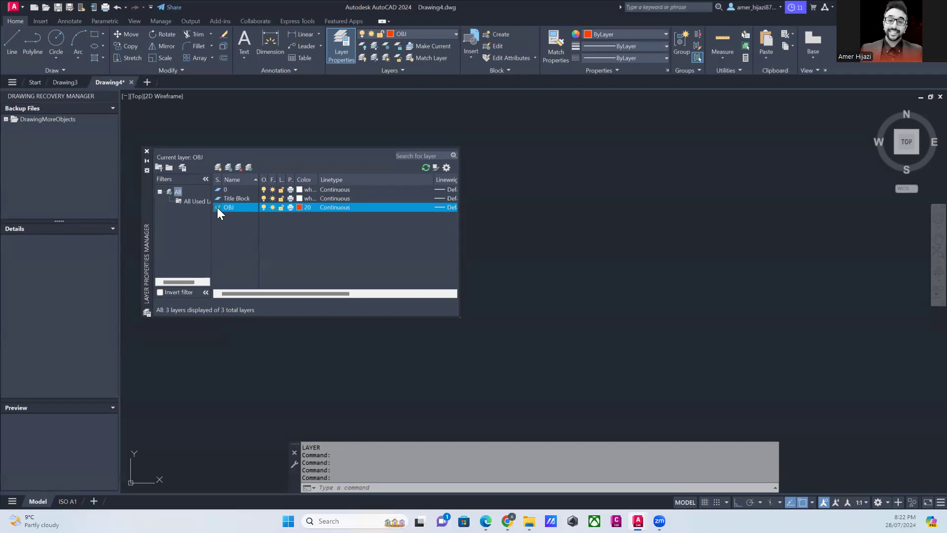
pyautogui.click(147, 151)
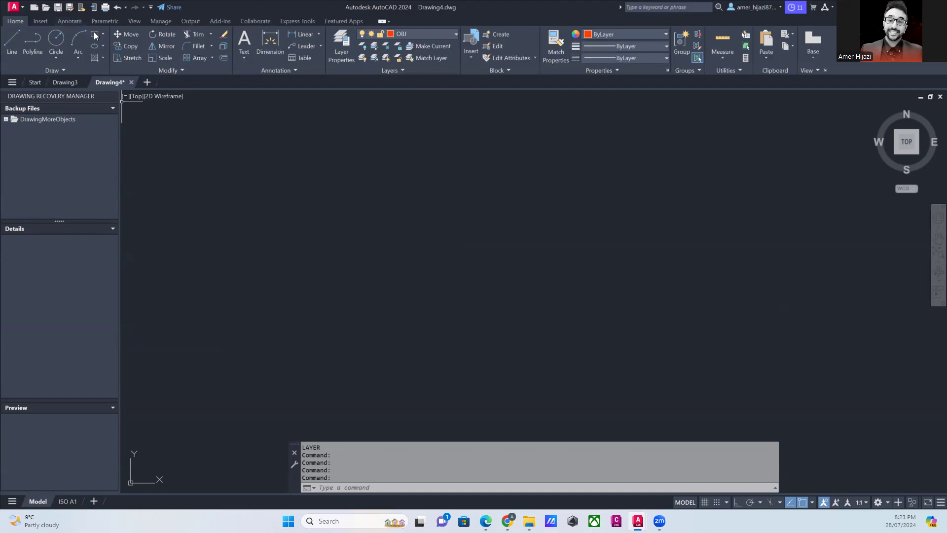
# - Save the drawing as an AutoCAD Drawing Template (*.dwt) named with the author's first name plus " - m", accepting the Metric template options
pyautogui.click(73, 7)
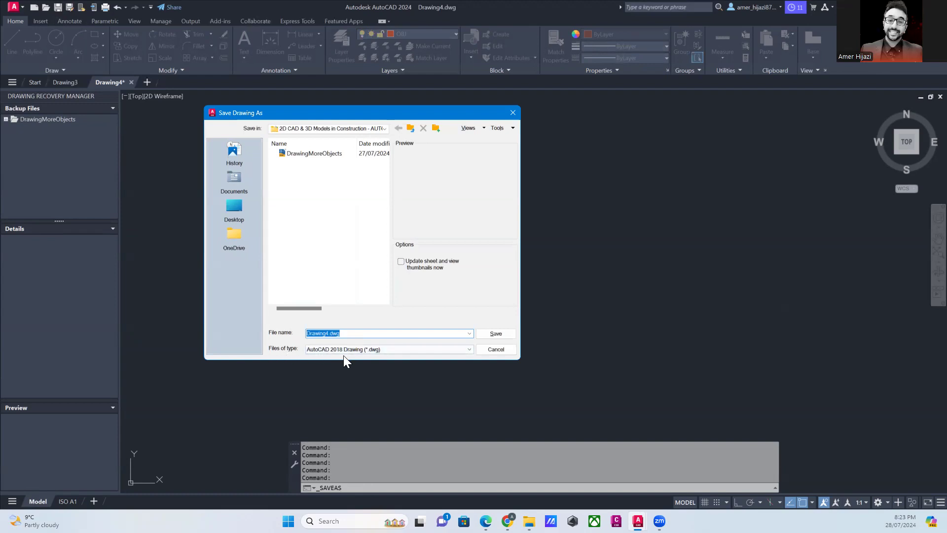
pyautogui.click(472, 348)
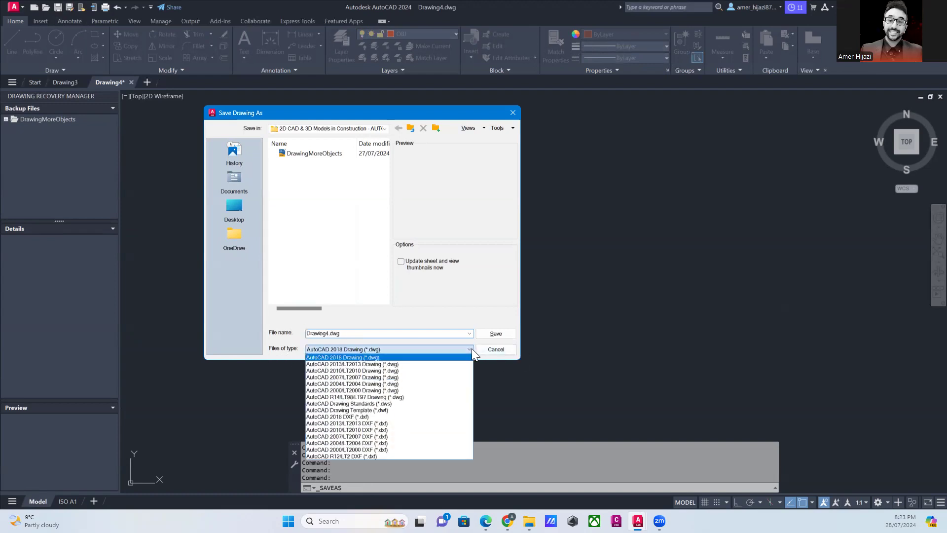
pyautogui.click(470, 333)
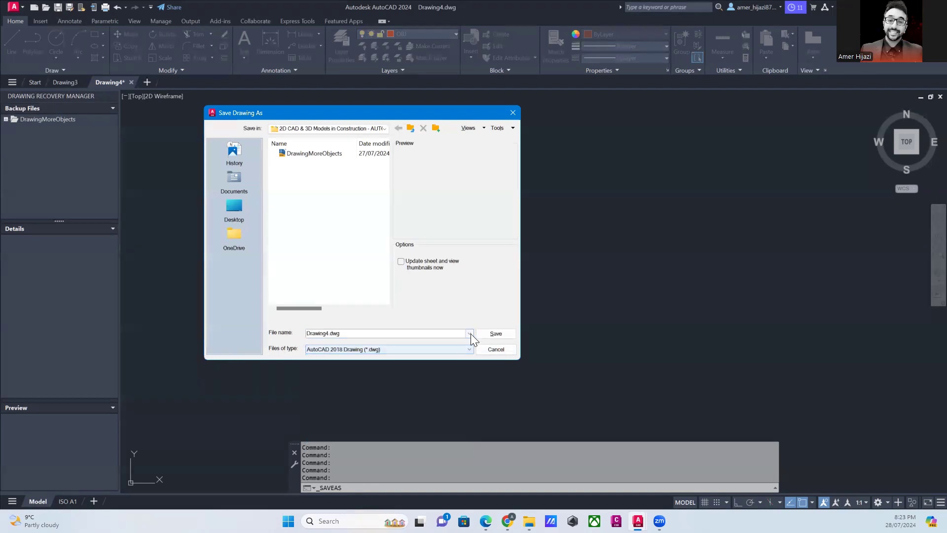
pyautogui.click(471, 335)
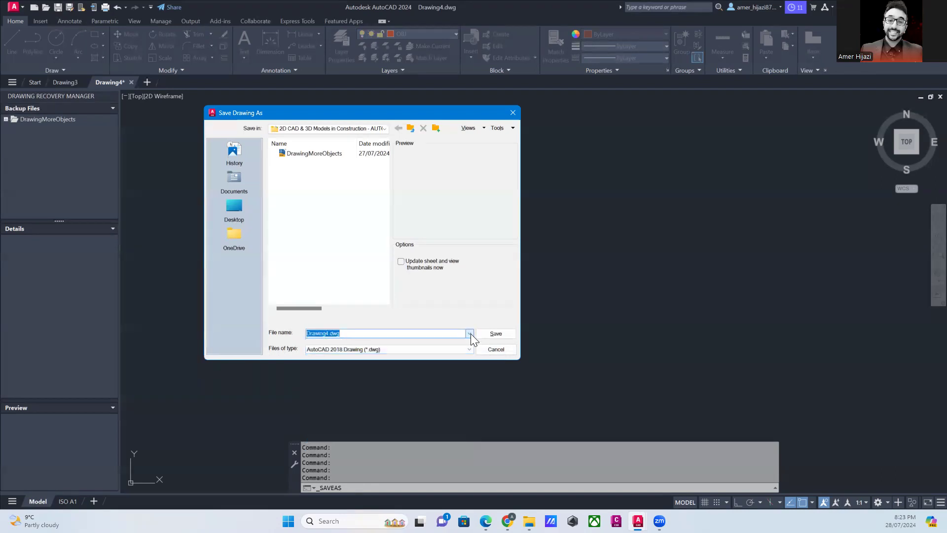
pyautogui.click(467, 347)
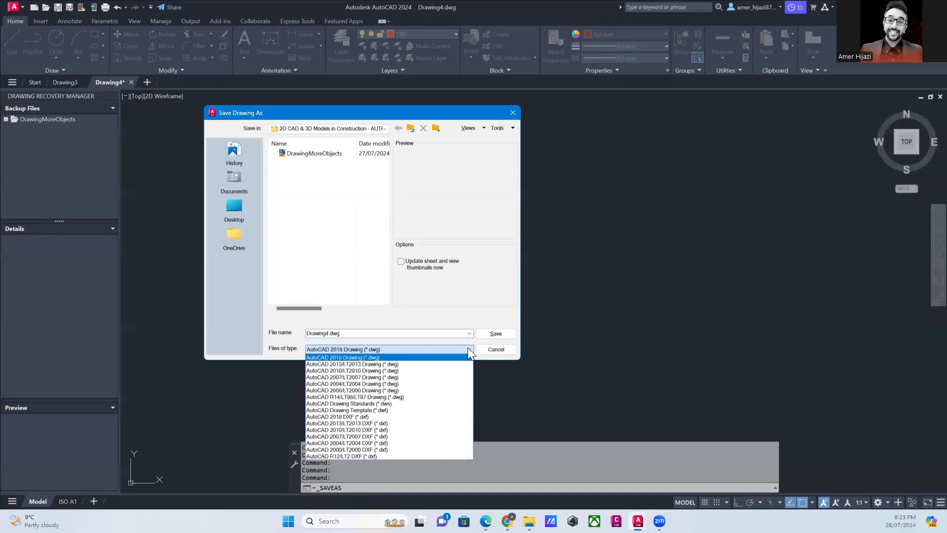
pyautogui.click(374, 410)
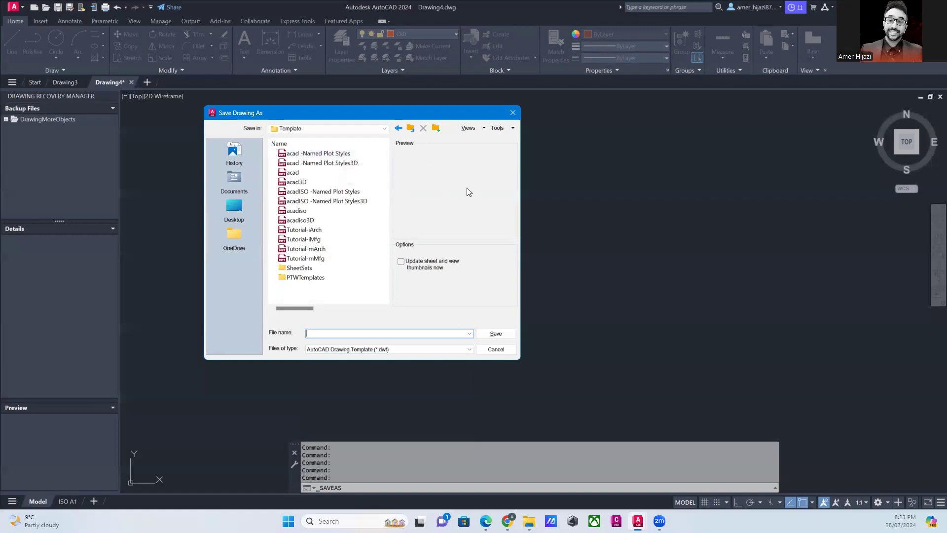
pyautogui.write('Amer - m')
pyautogui.click(499, 334)
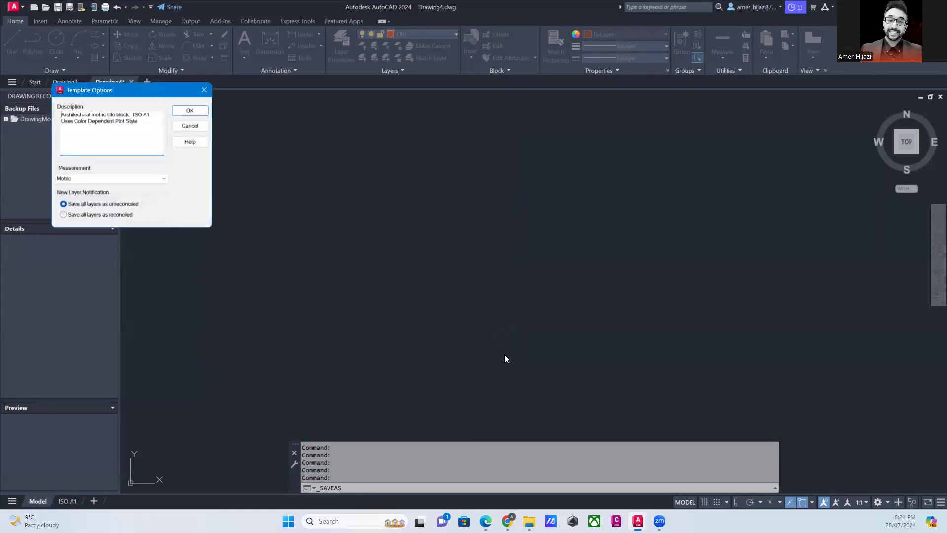
pyautogui.click(190, 110)
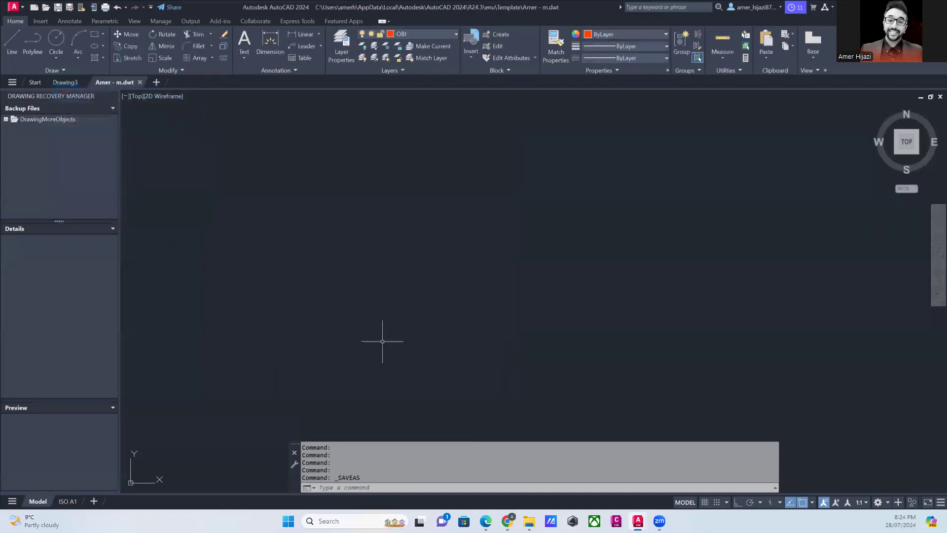
# - Close the template file and start a new drawing from the custom "- m" template in the Template folder
pyautogui.click(140, 82)
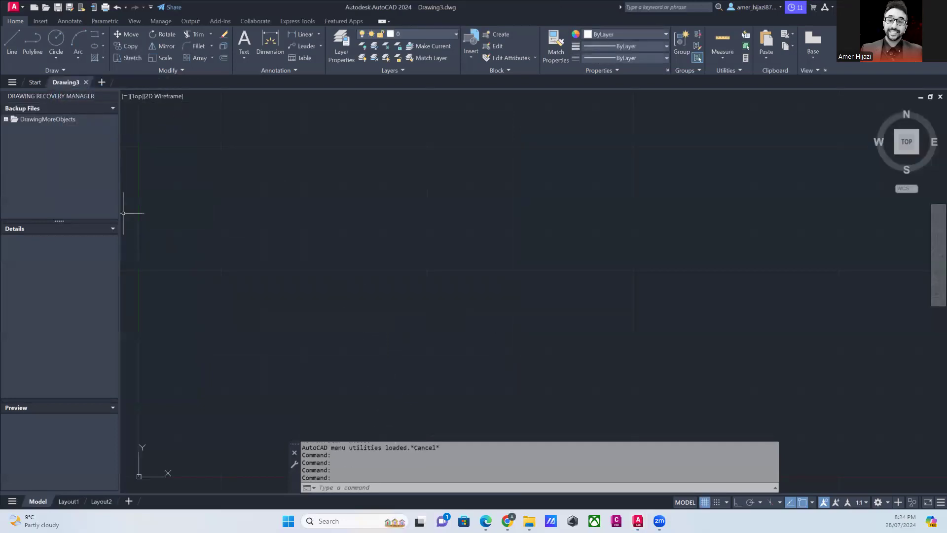
pyautogui.click(36, 83)
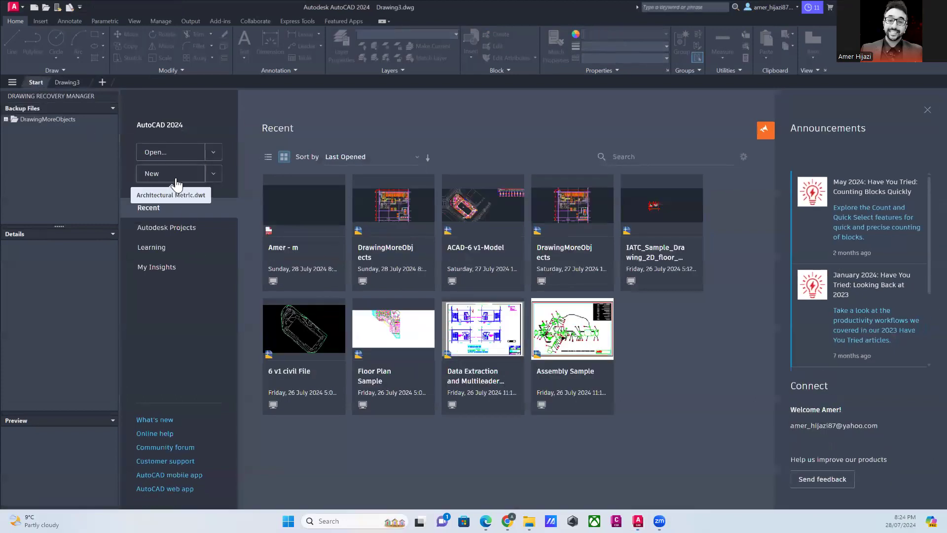
pyautogui.click(214, 174)
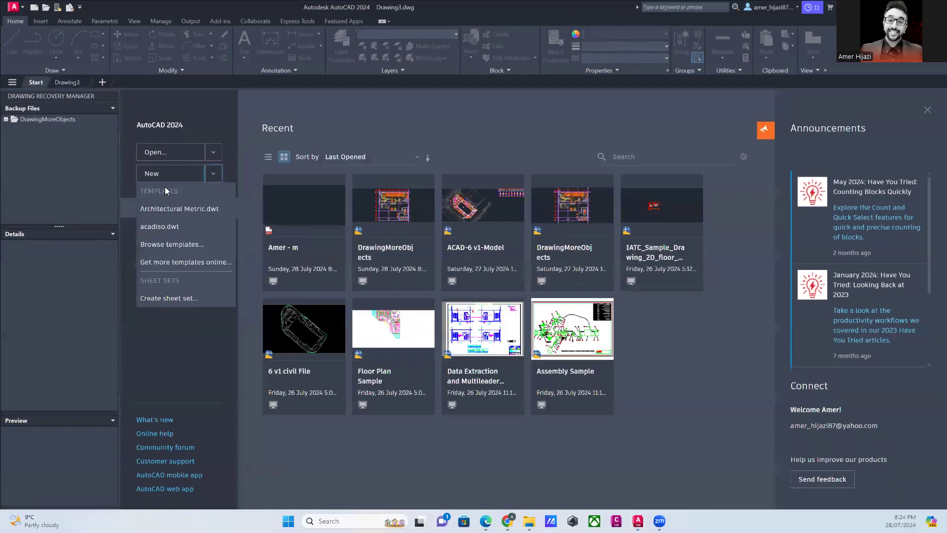
pyautogui.click(176, 249)
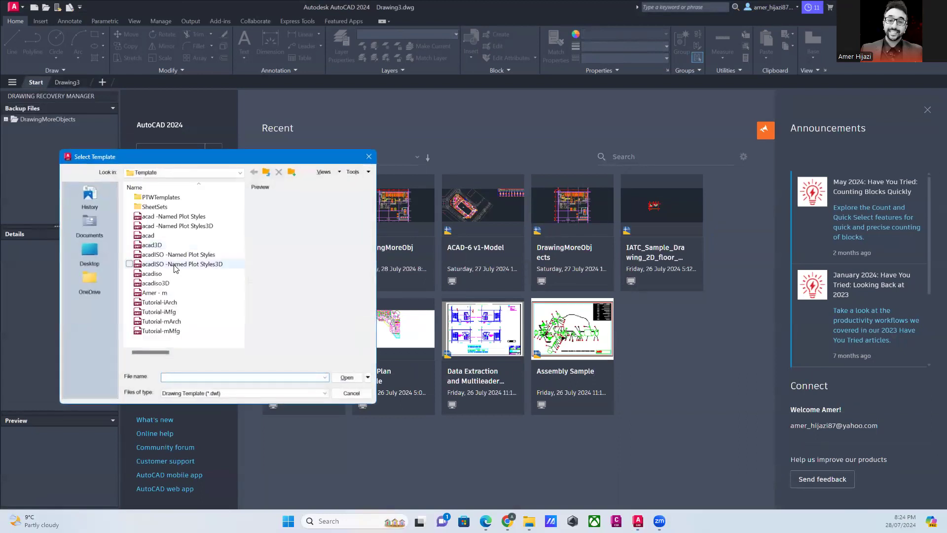
pyautogui.click(172, 293)
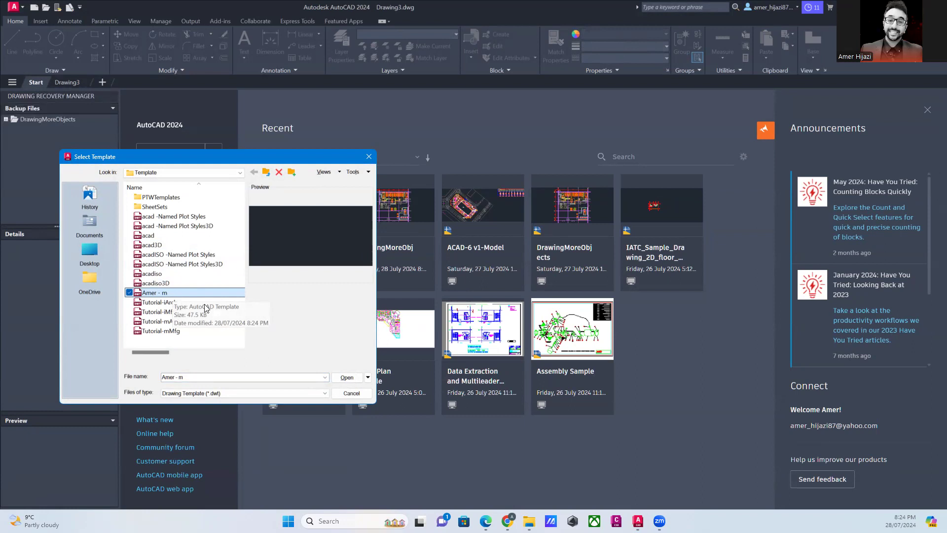
pyautogui.click(347, 378)
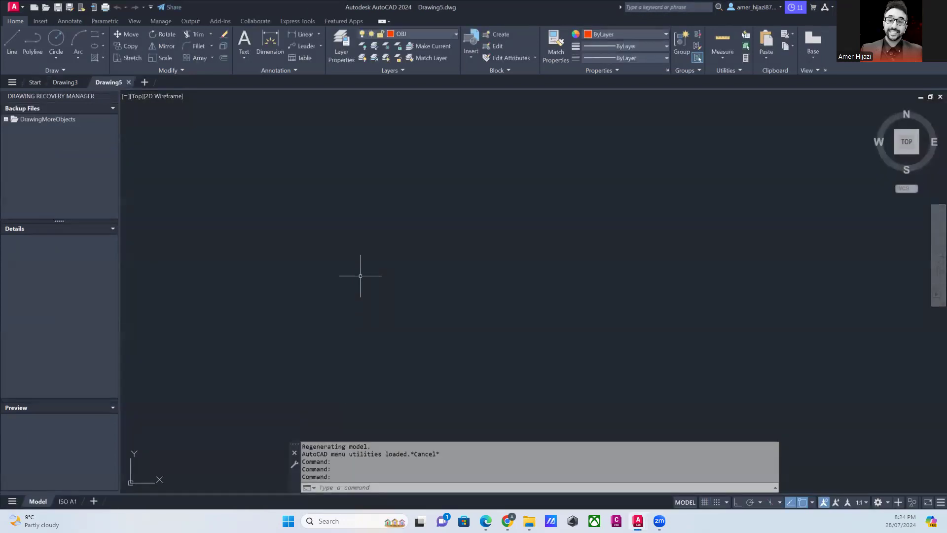
# - Check the drawing units and the layer list of the new drawing against the template settings
pyautogui.write('un')
pyautogui.press('Return')
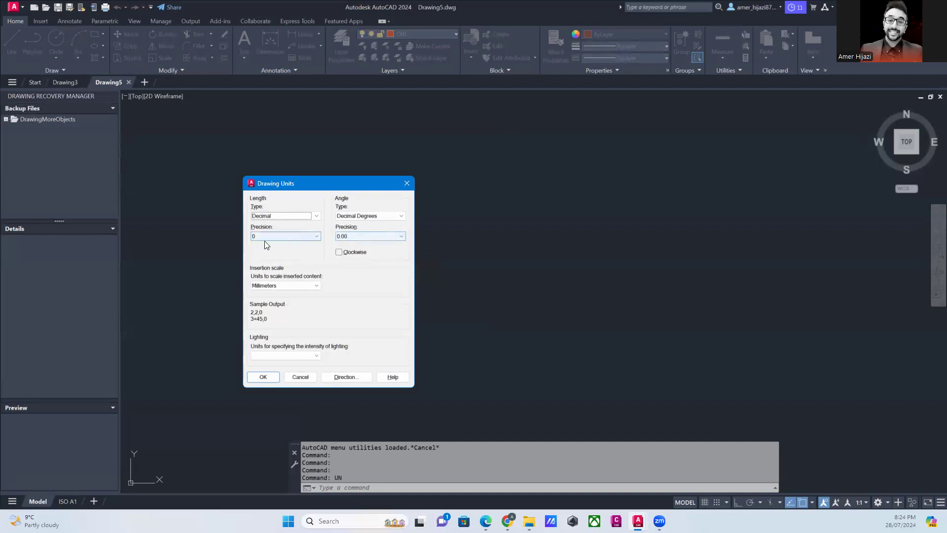
pyautogui.click(301, 377)
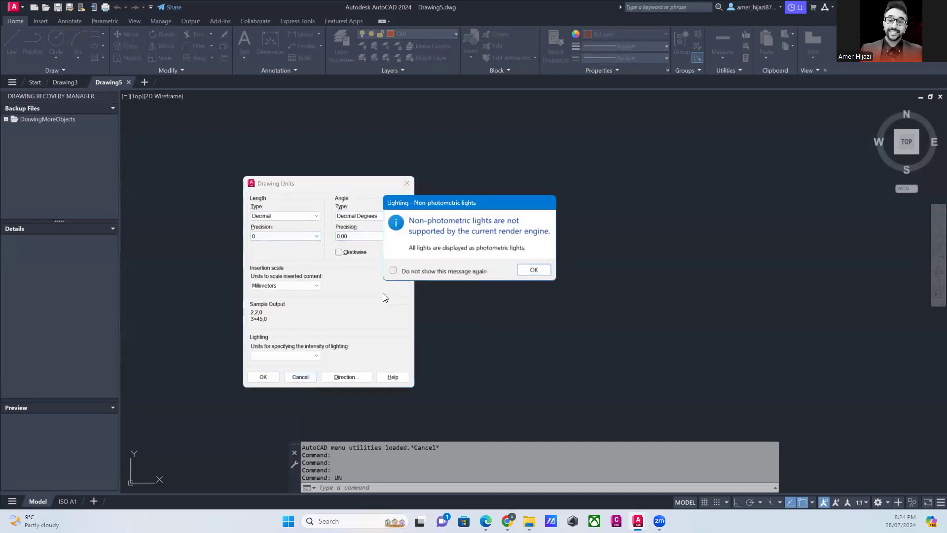
pyautogui.click(534, 270)
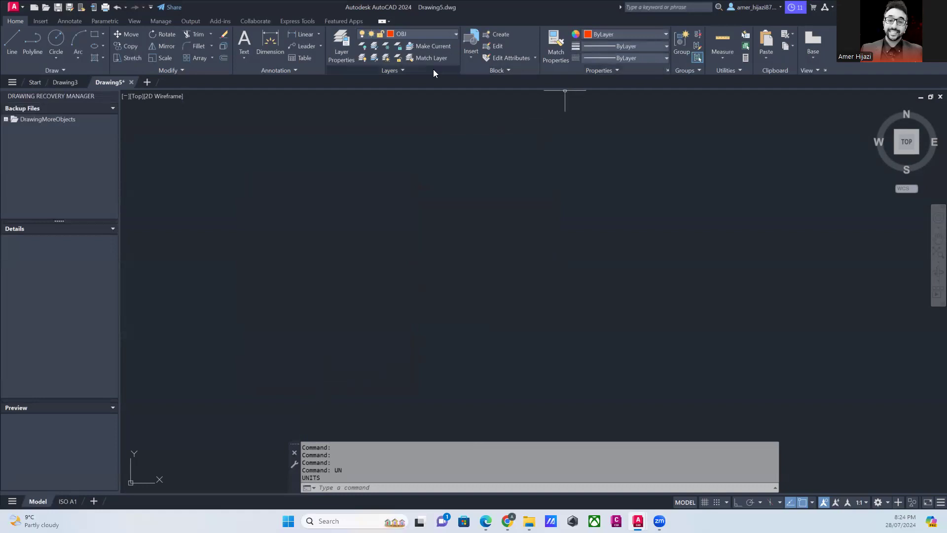
pyautogui.click(410, 68)
pyautogui.click(414, 37)
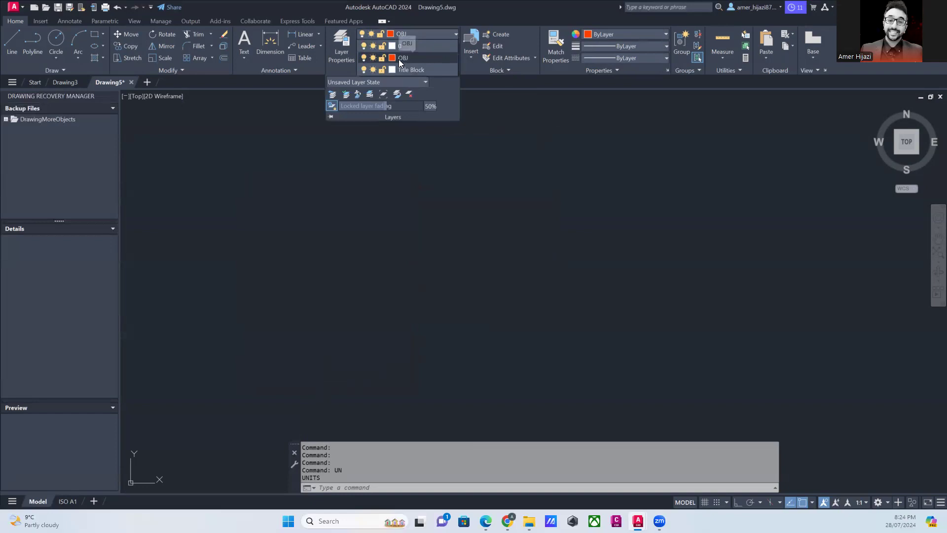
# - Save the new drawing as TES-02 in AutoCAD 2018 Drawing format on the New Volume (D:) drive
pyautogui.click(69, 7)
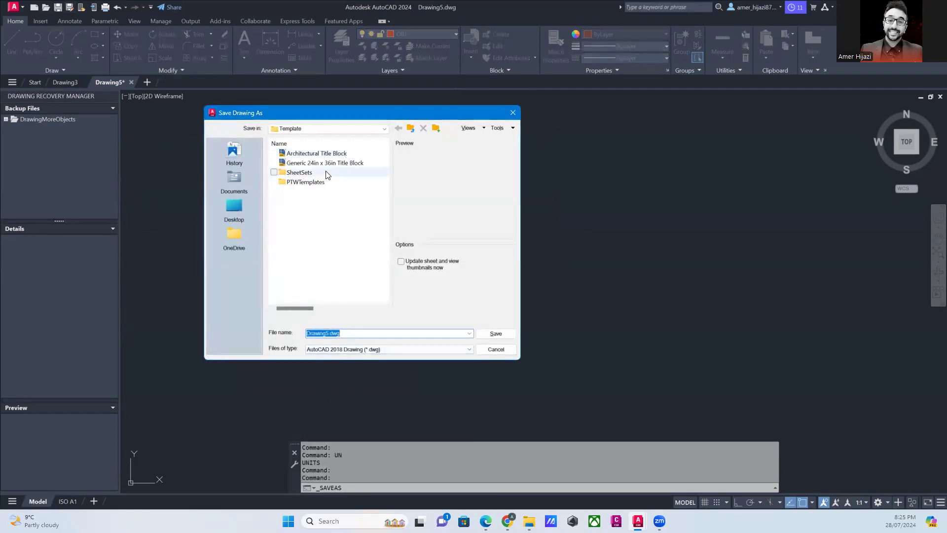
pyautogui.click(327, 130)
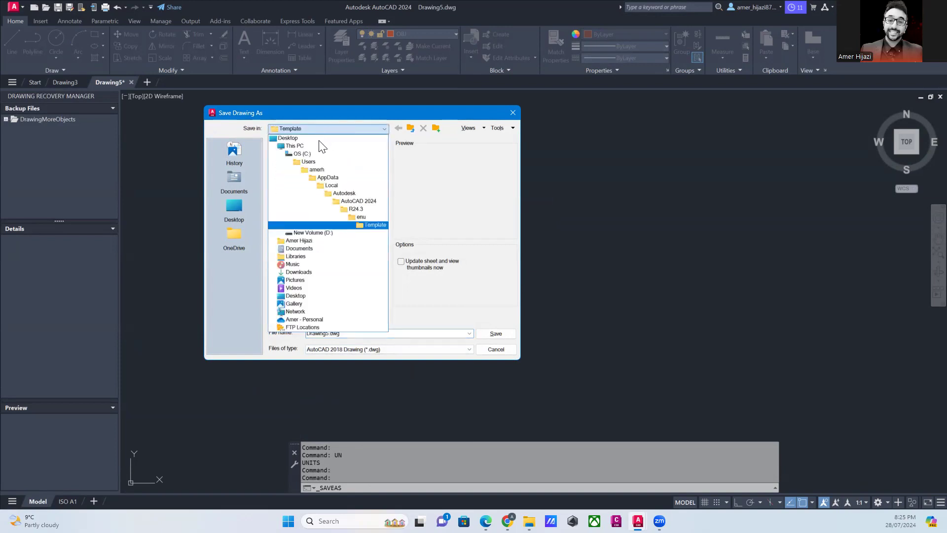
pyautogui.click(313, 233)
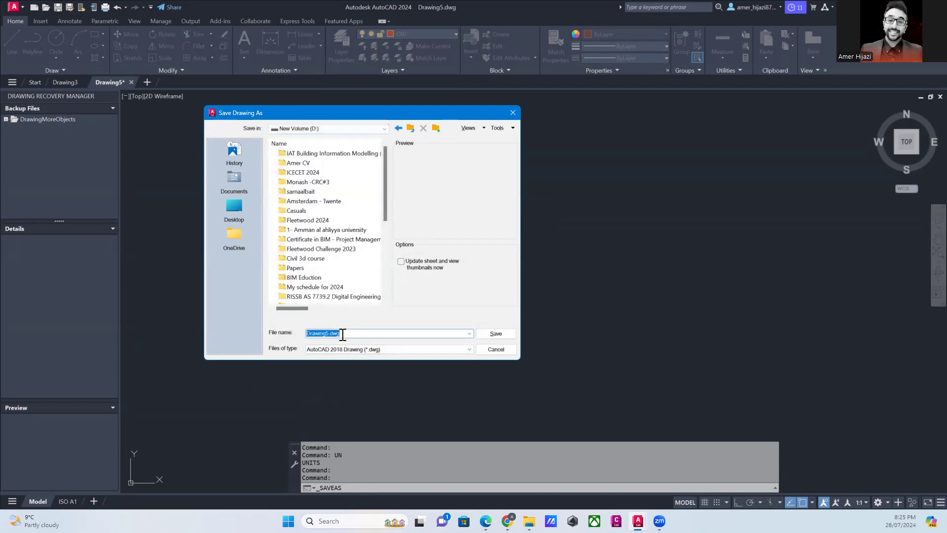
pyautogui.write('TES-02')
pyautogui.press('Return')
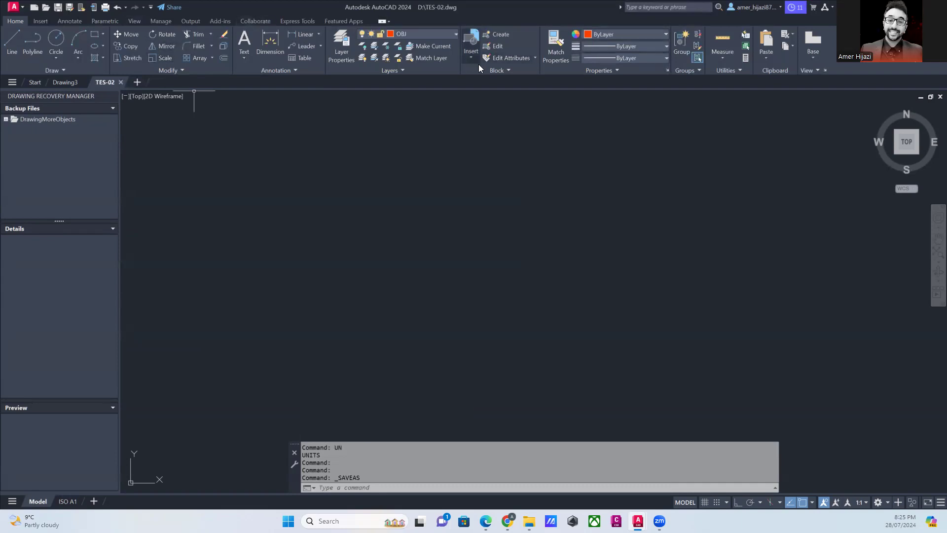
# - Open DesignCenter and insert the Bed - Queen block from Home - Space Planner.dwg into model space
pyautogui.click(133, 21)
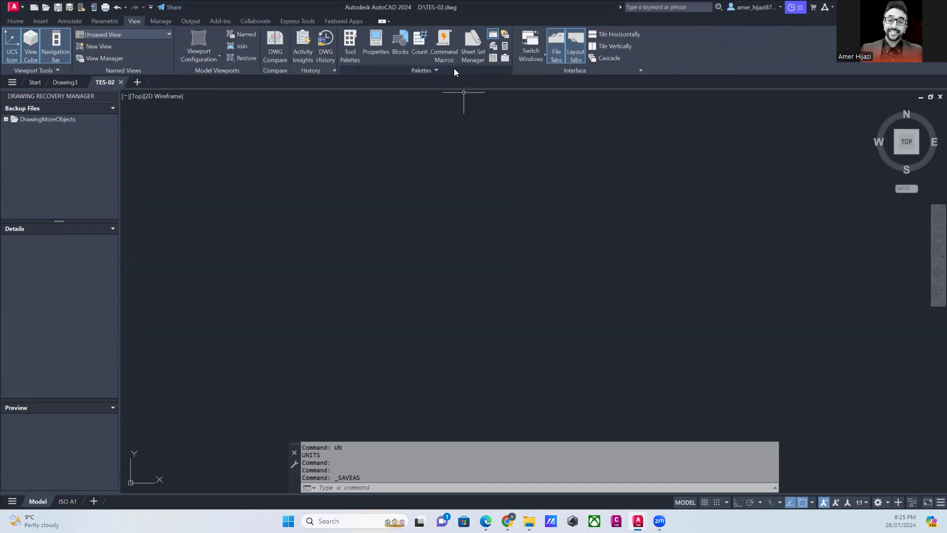
pyautogui.click(492, 57)
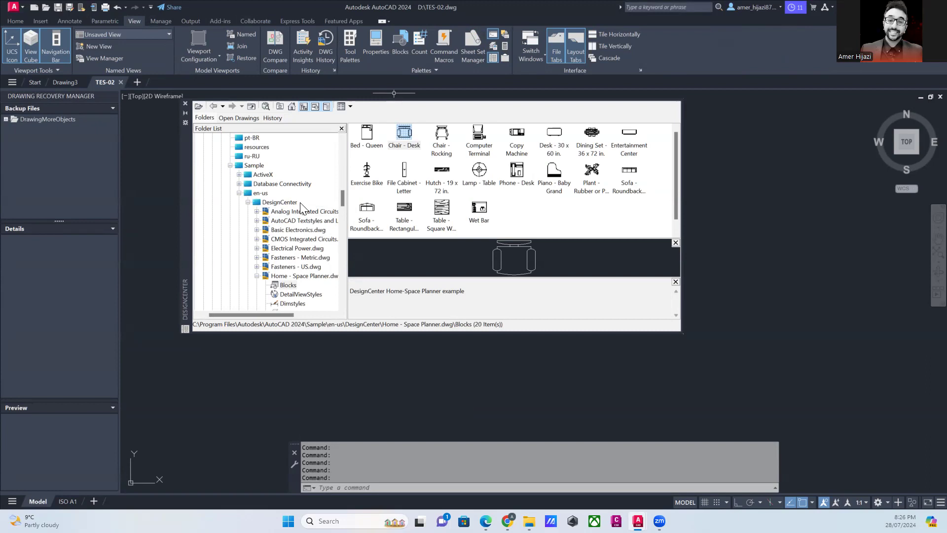
pyautogui.scroll(4, 296, 212)
pyautogui.scroll(-5, 289, 214)
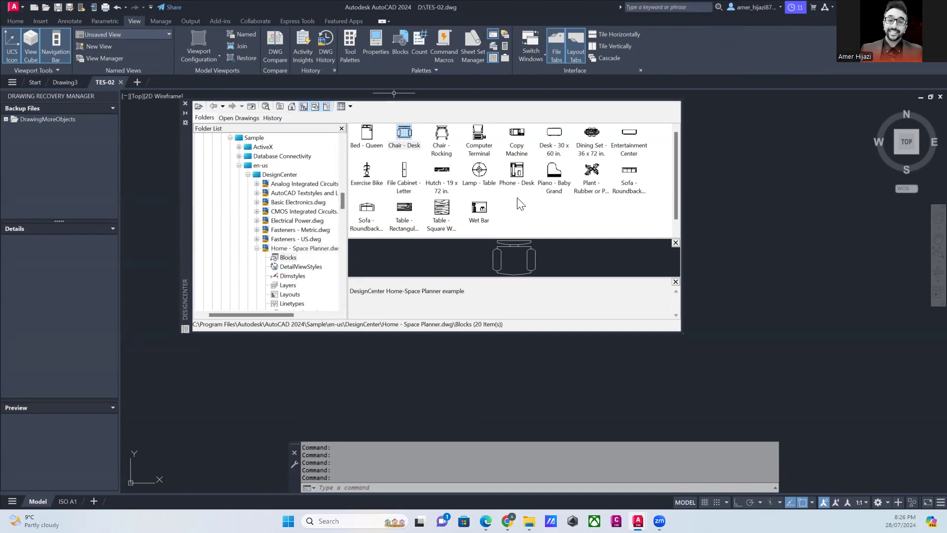
pyautogui.click(406, 135)
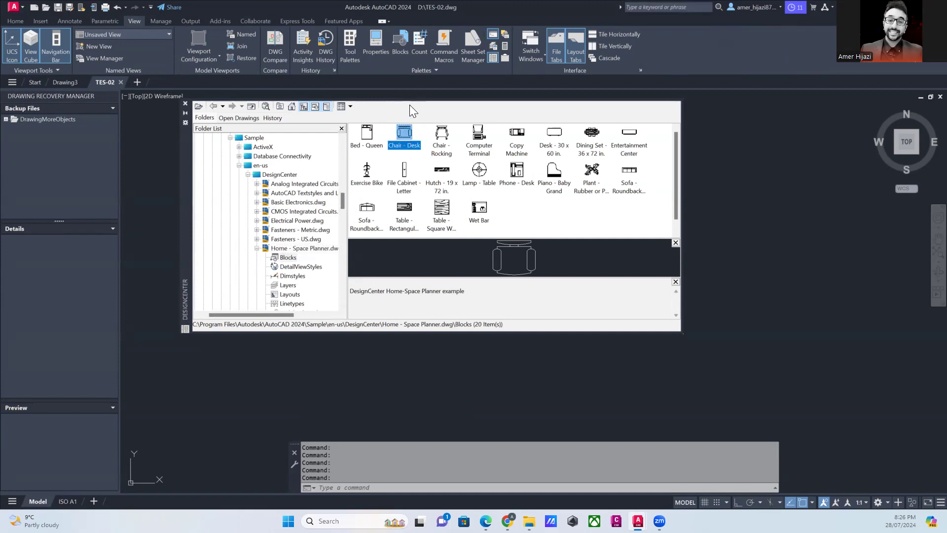
pyautogui.click(370, 144)
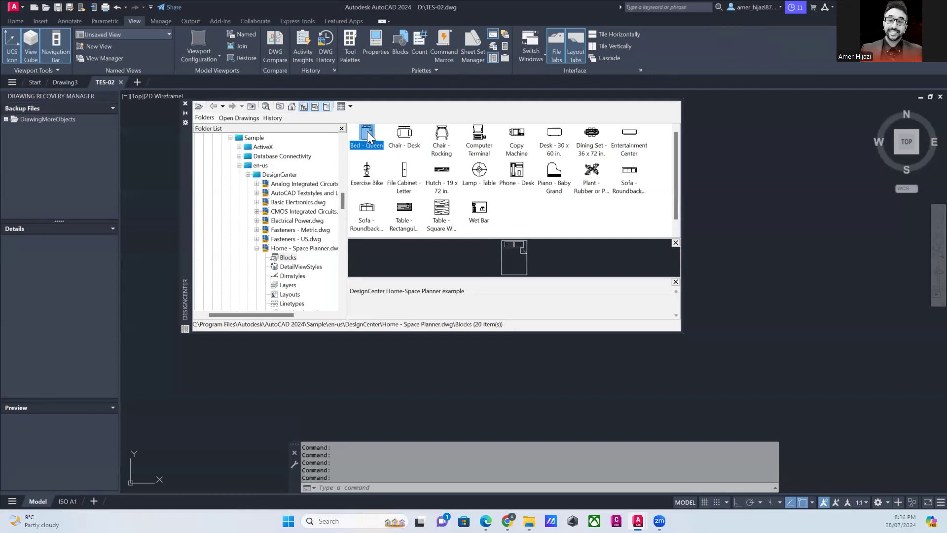
pyautogui.moveTo(638, 161)
pyautogui.mouseDown()
pyautogui.moveTo(750, 181)
pyautogui.moveTo(717, 156)
pyautogui.mouseUp()
pyautogui.middleClick(730, 212)
pyautogui.middleClick(730, 212)
pyautogui.scroll(-8, 748, 261)
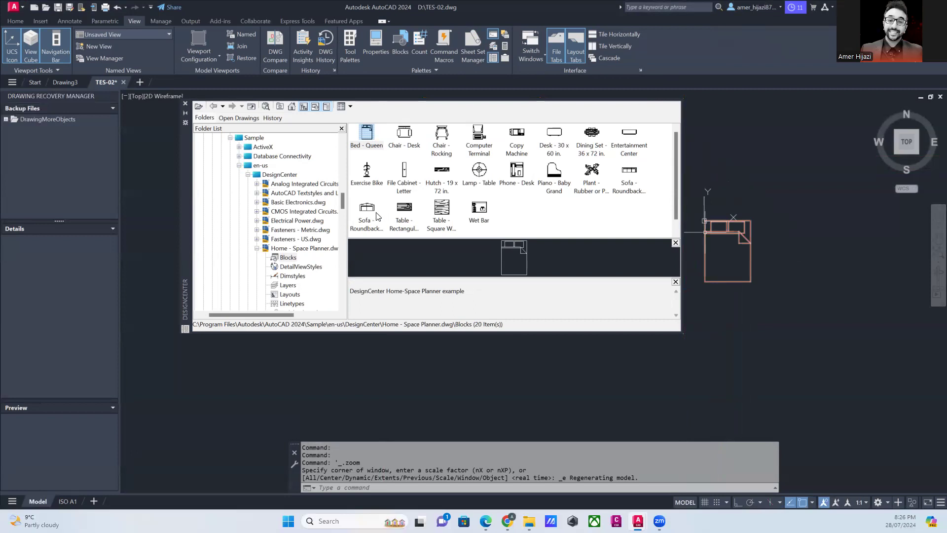
# - Insert the Dining Set - 36 x 72 in., Copy Machine, Computer Terminal, Chair - Desk and Piano - Baby Grand blocks around the bed
pyautogui.moveTo(592, 138)
pyautogui.mouseDown()
pyautogui.moveTo(756, 261)
pyautogui.moveTo(780, 146)
pyautogui.mouseUp()
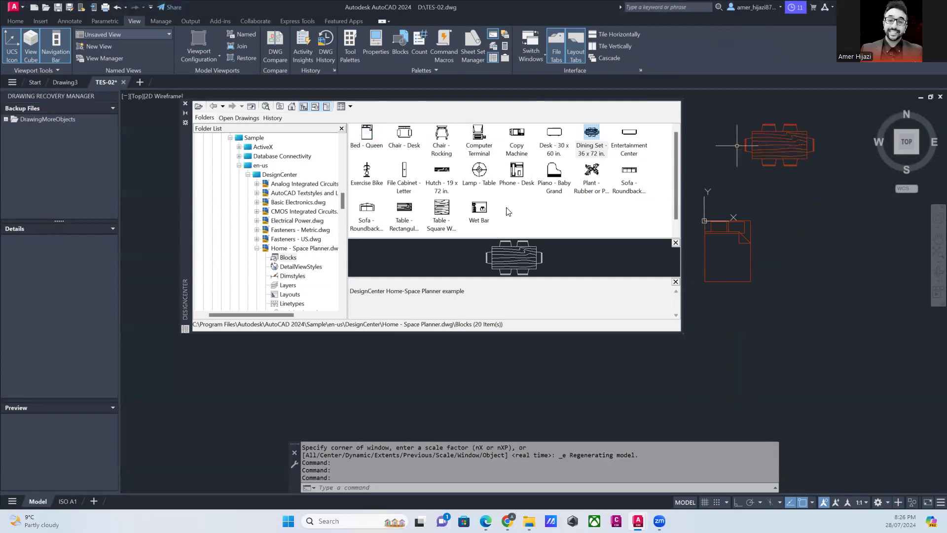
pyautogui.moveTo(517, 141)
pyautogui.mouseDown()
pyautogui.moveTo(730, 274)
pyautogui.moveTo(799, 224)
pyautogui.mouseUp()
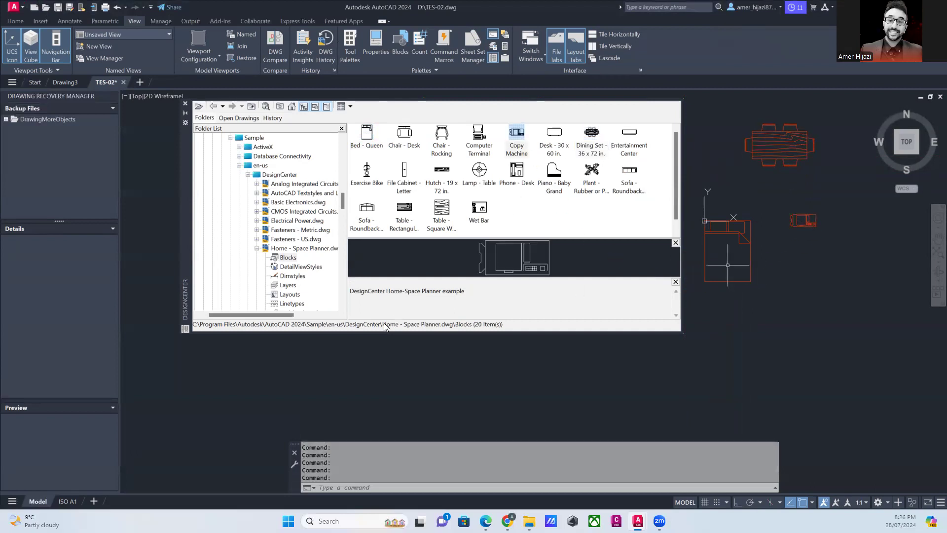
pyautogui.moveTo(472, 138)
pyautogui.mouseDown()
pyautogui.moveTo(648, 246)
pyautogui.moveTo(798, 270)
pyautogui.mouseUp()
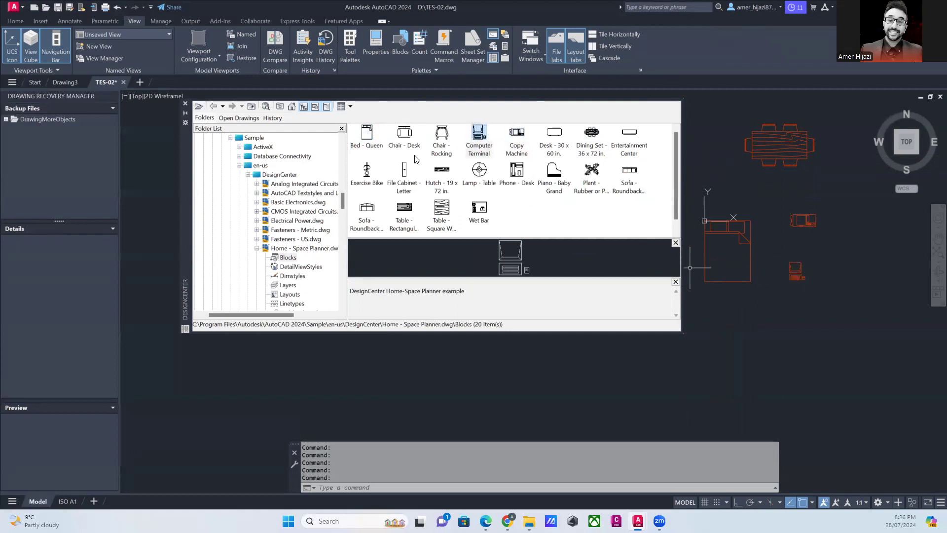
pyautogui.moveTo(405, 138)
pyautogui.mouseDown()
pyautogui.moveTo(703, 333)
pyautogui.moveTo(729, 310)
pyautogui.mouseUp()
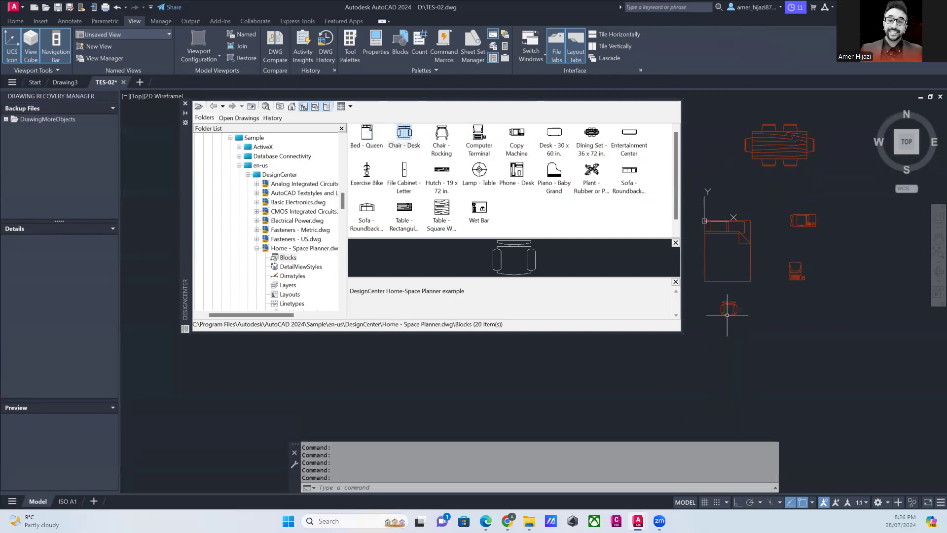
pyautogui.moveTo(555, 180)
pyautogui.mouseDown()
pyautogui.moveTo(584, 232)
pyautogui.moveTo(681, 214)
pyautogui.moveTo(806, 272)
pyautogui.moveTo(845, 314)
pyautogui.mouseUp()
pyautogui.scroll(10, 856, 272)
pyautogui.scroll(-10, 856, 273)
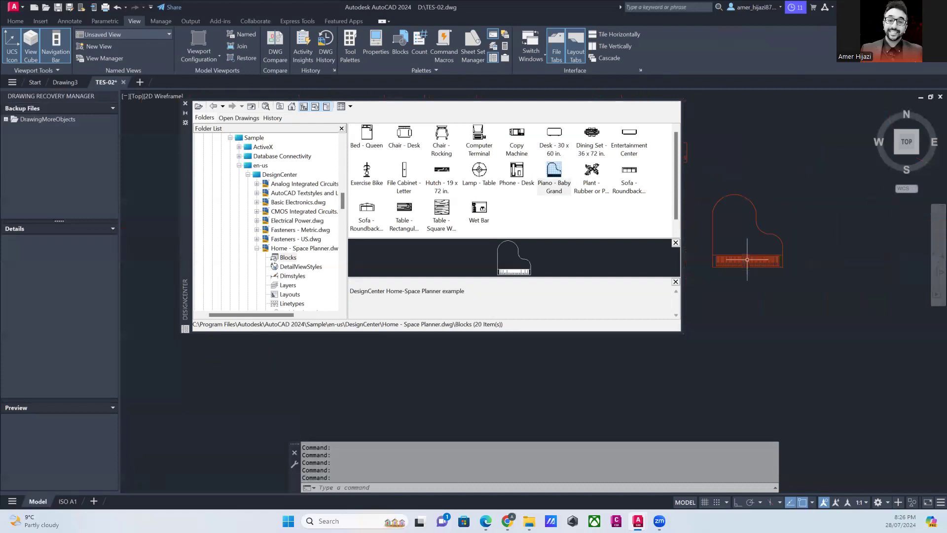
# - Reposition the DesignCenter palette lower in the drawing area, keeping all inserted furniture blocks in view
pyautogui.moveTo(186, 147); pyautogui.dragTo(151, 263)
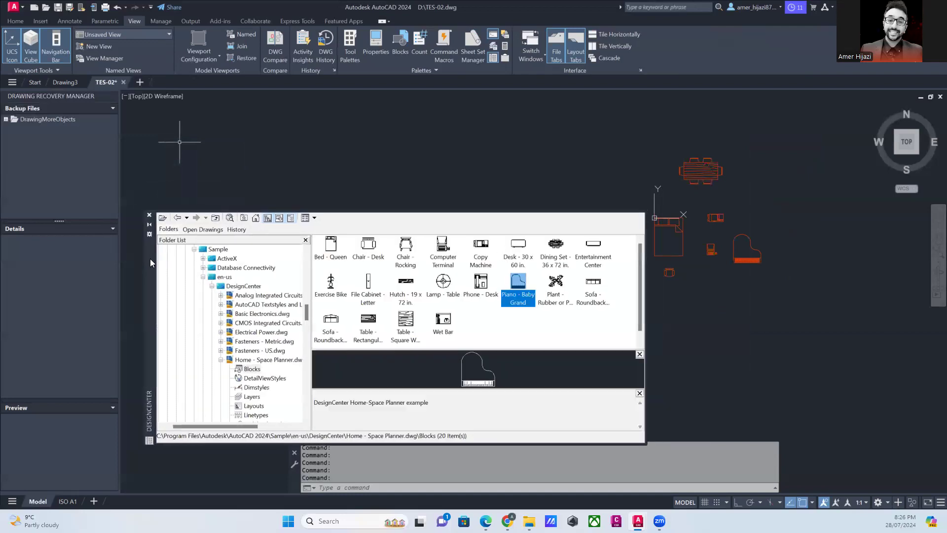
pyautogui.scroll(6, 691, 220)
pyautogui.scroll(-6, 691, 220)
pyautogui.moveTo(692, 220); pyautogui.dragTo(739, 226, button='middle')
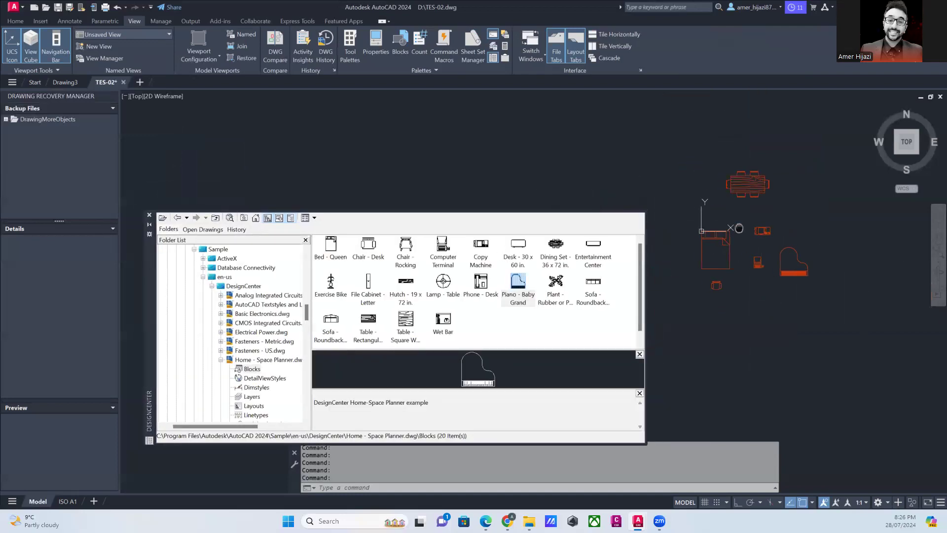
# - Draw a large rectangle that encloses all the inserted furniture blocks
pyautogui.click(15, 20)
pyautogui.click(94, 34)
pyautogui.scroll(-2, 608, 146)
pyautogui.click(580, 108)
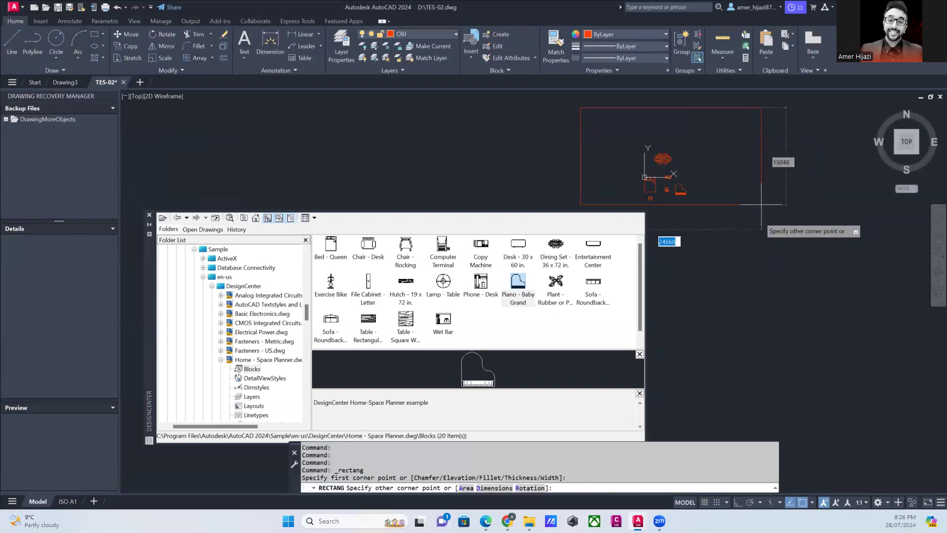
pyautogui.scroll(4, 673, 179)
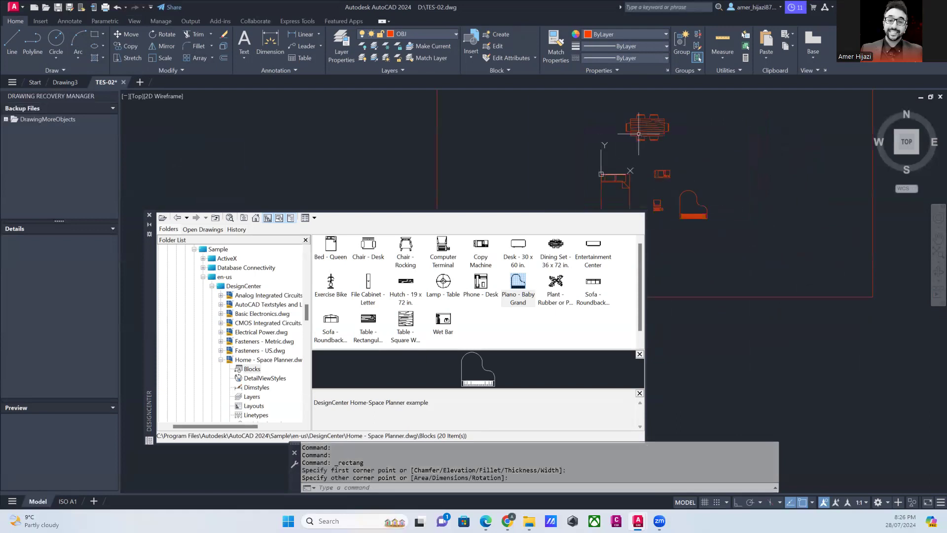
pyautogui.scroll(4, 651, 133)
pyautogui.scroll(-4, 651, 132)
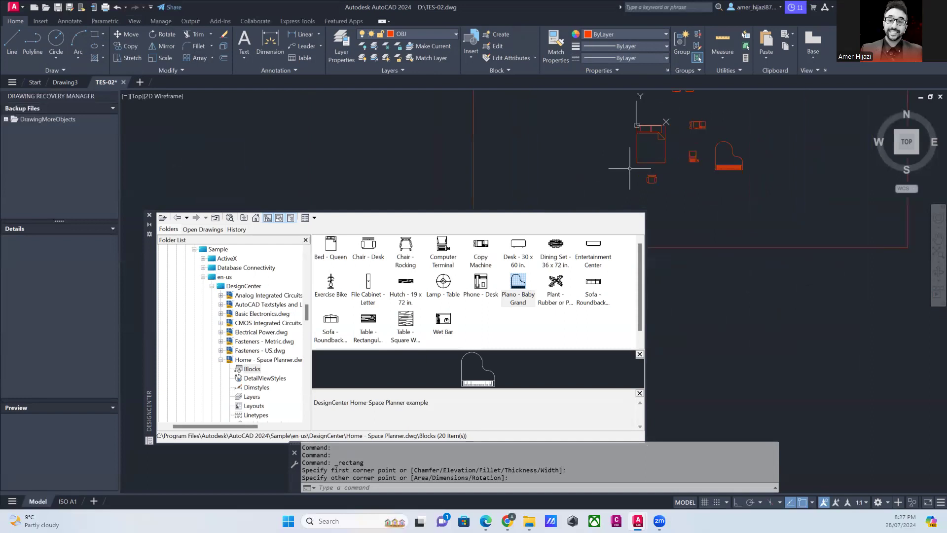
# - Insert the Lamp - Table block left of the bed, and the two-seat Sofa - Roundback, Entertainment Center and Desk - 30 x 60 in. blocks right of the piano
pyautogui.click(443, 281)
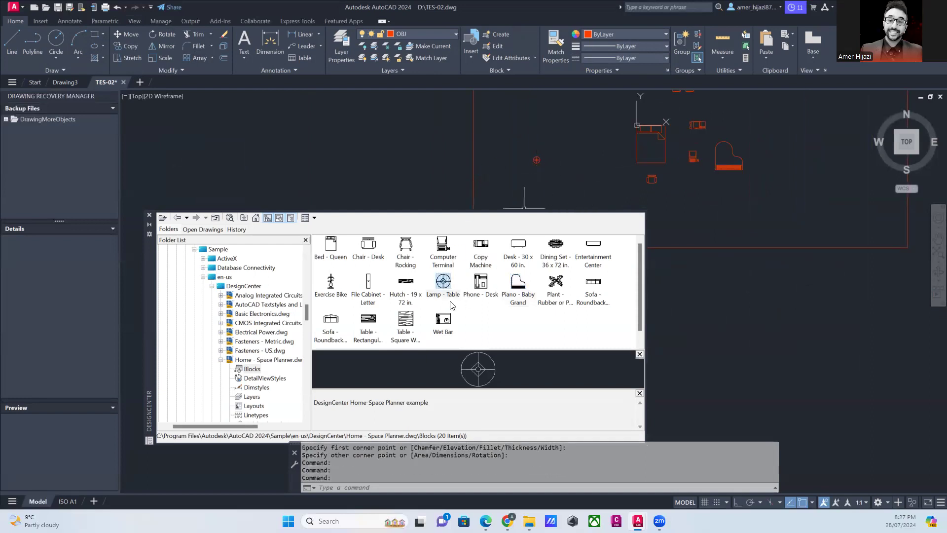
pyautogui.scroll(4, 656, 146)
pyautogui.moveTo(289, 180); pyautogui.dragTo(280, 127, button='middle')
pyautogui.moveTo(423, 180); pyautogui.dragTo(320, 201, button='middle')
pyautogui.moveTo(459, 141); pyautogui.dragTo(366, 156, button='middle')
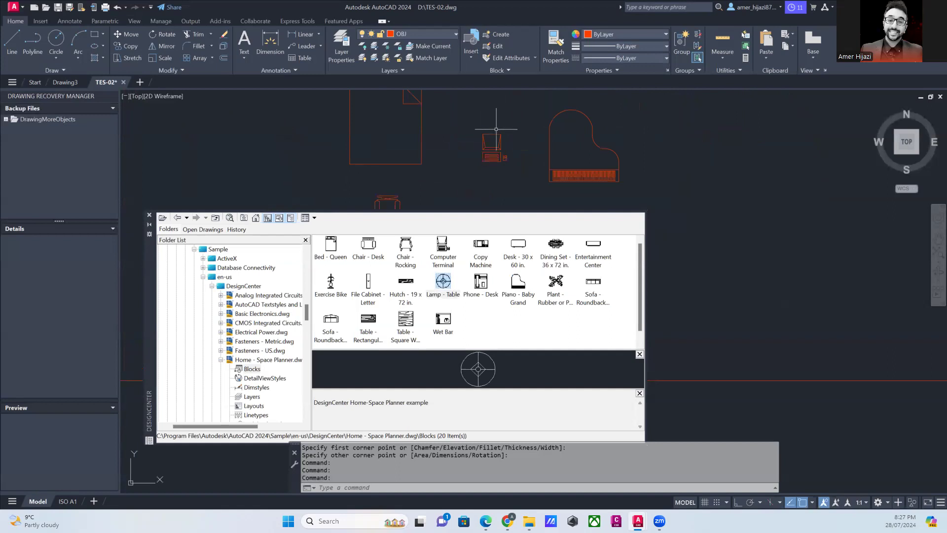
pyautogui.moveTo(331, 319)
pyautogui.mouseDown()
pyautogui.moveTo(711, 207)
pyautogui.moveTo(713, 177)
pyautogui.mouseUp()
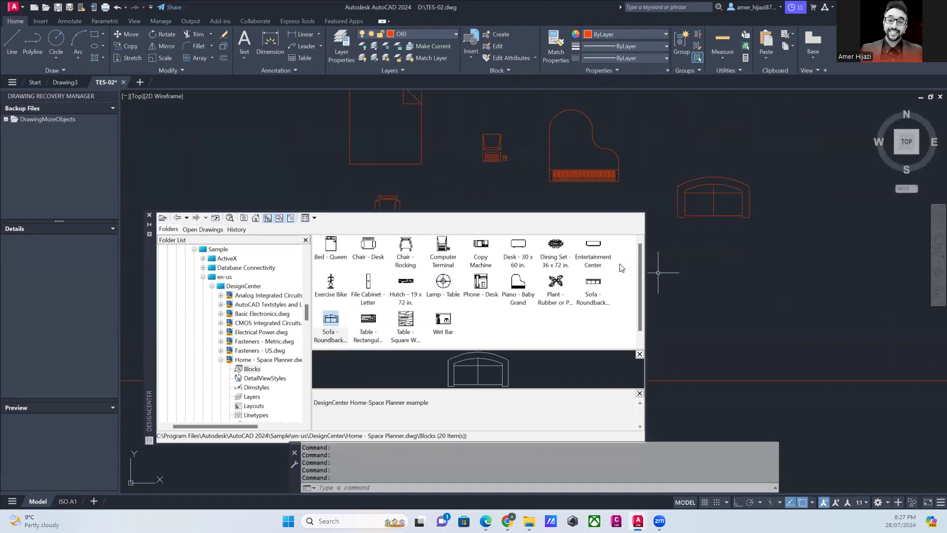
pyautogui.moveTo(593, 245)
pyautogui.mouseDown()
pyautogui.moveTo(712, 273)
pyautogui.moveTo(706, 255)
pyautogui.mouseUp()
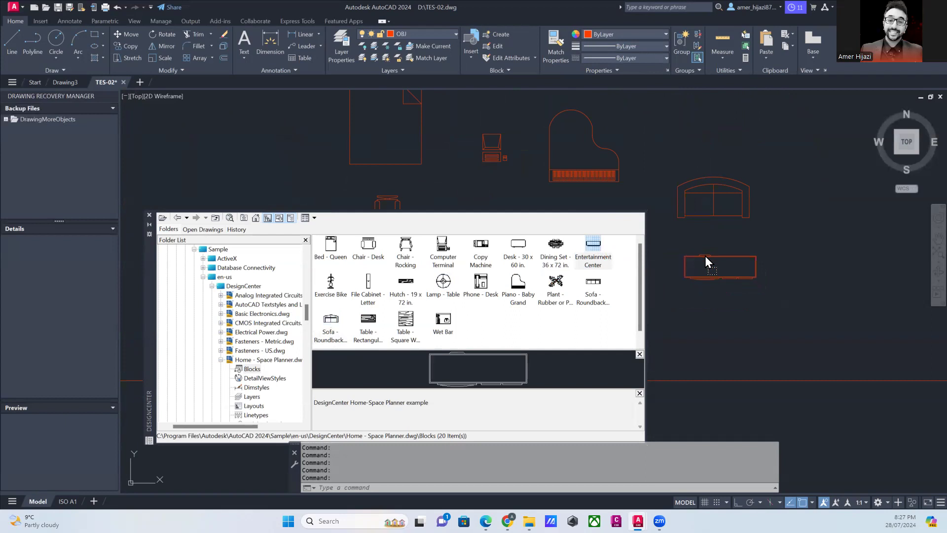
pyautogui.moveTo(520, 251); pyautogui.dragTo(805, 191)
# - Close DesignCenter and move the desk chair from below the bed to the upper side of the desk
pyautogui.click(380, 200)
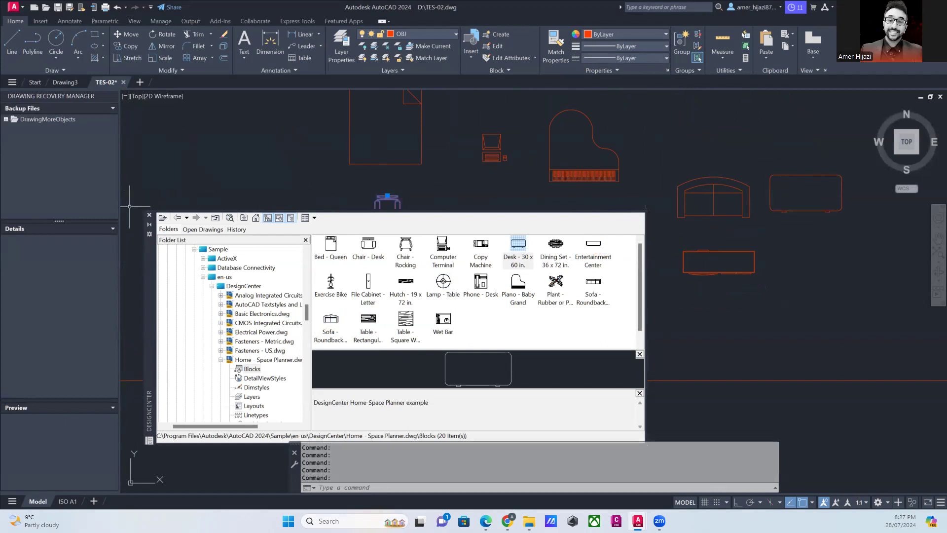
pyautogui.click(149, 215)
pyautogui.click(388, 196)
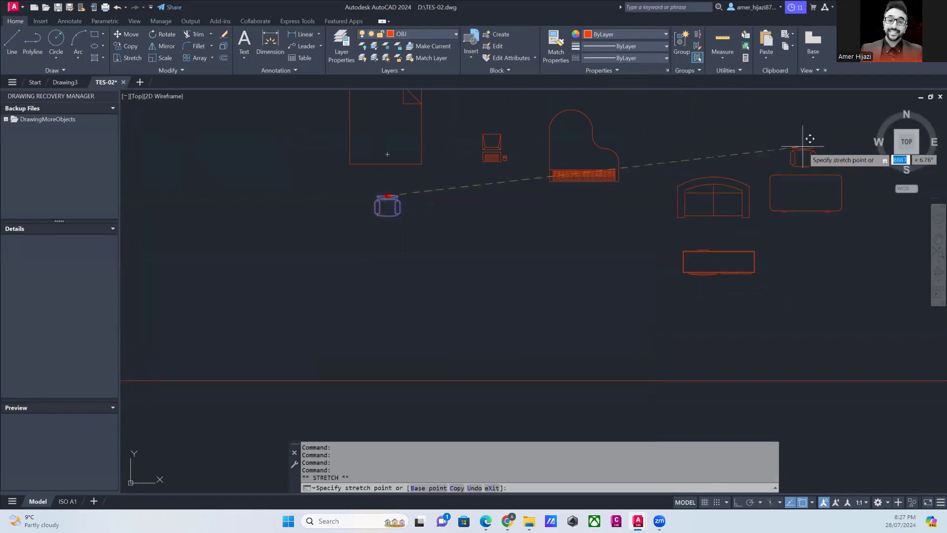
pyautogui.click(802, 146)
pyautogui.moveTo(798, 178); pyautogui.dragTo(677, 206, button='middle')
pyautogui.press('Escape')
pyautogui.scroll(-5, 508, 250)
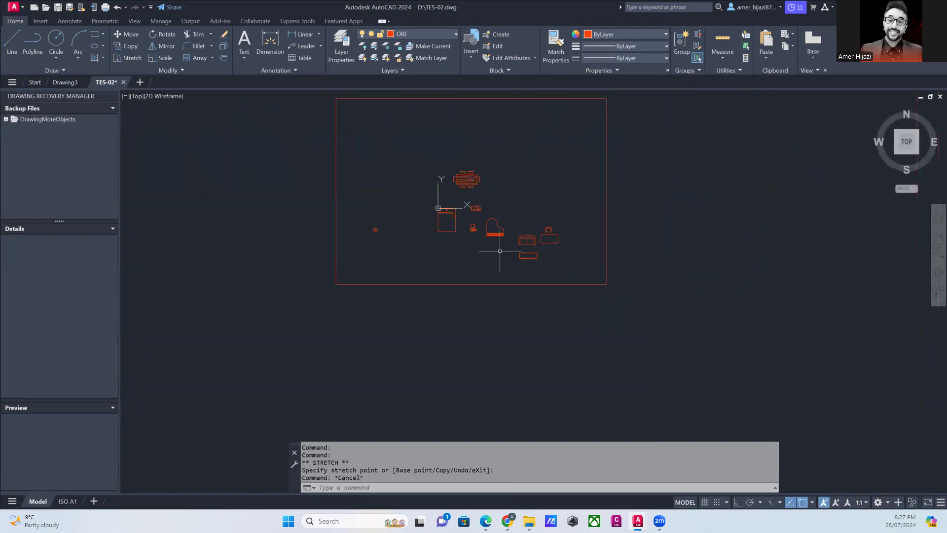
pyautogui.scroll(3, 520, 300)
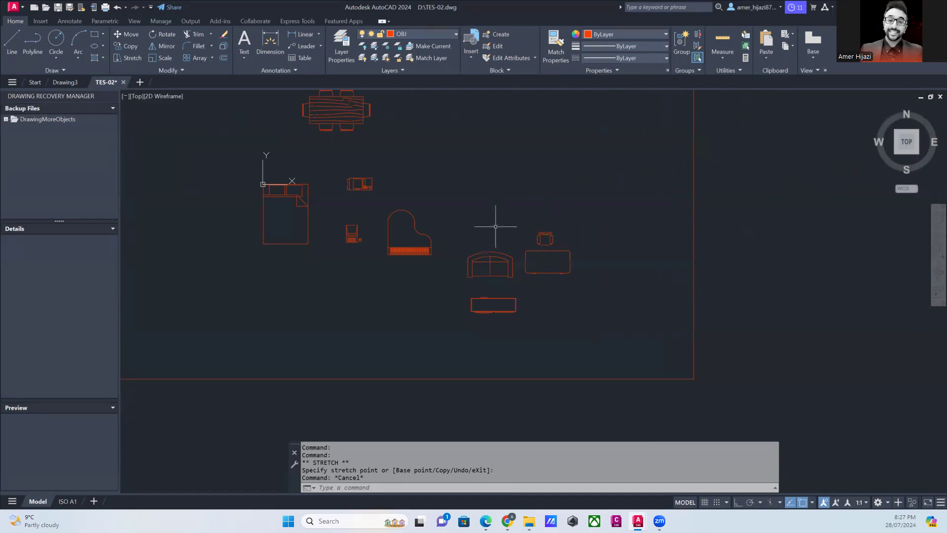
pyautogui.scroll(-3, 499, 225)
pyautogui.scroll(2, 387, 222)
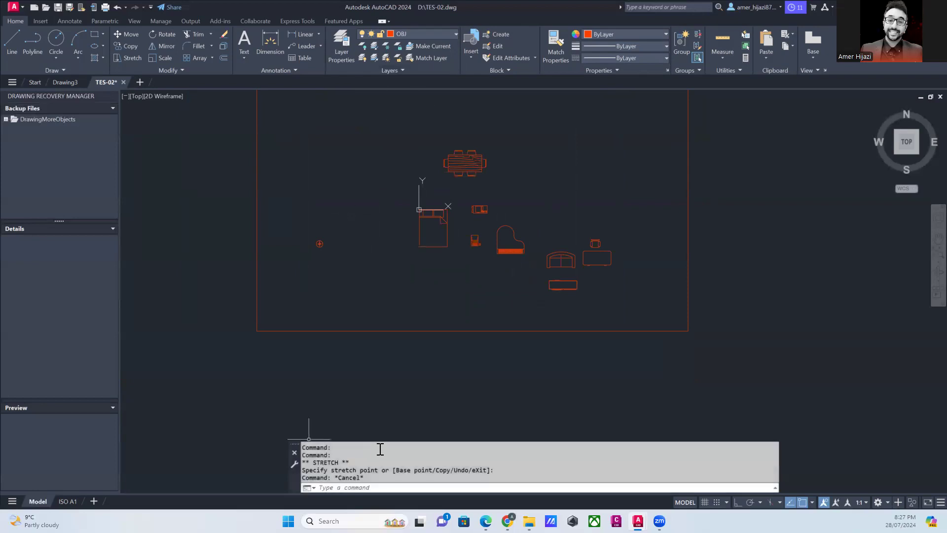
# - Dimension the upper edge of the dining table from corner to corner, placing the dimension line above the chairs
pyautogui.click(394, 485)
pyautogui.press('Escape')
pyautogui.click(267, 50)
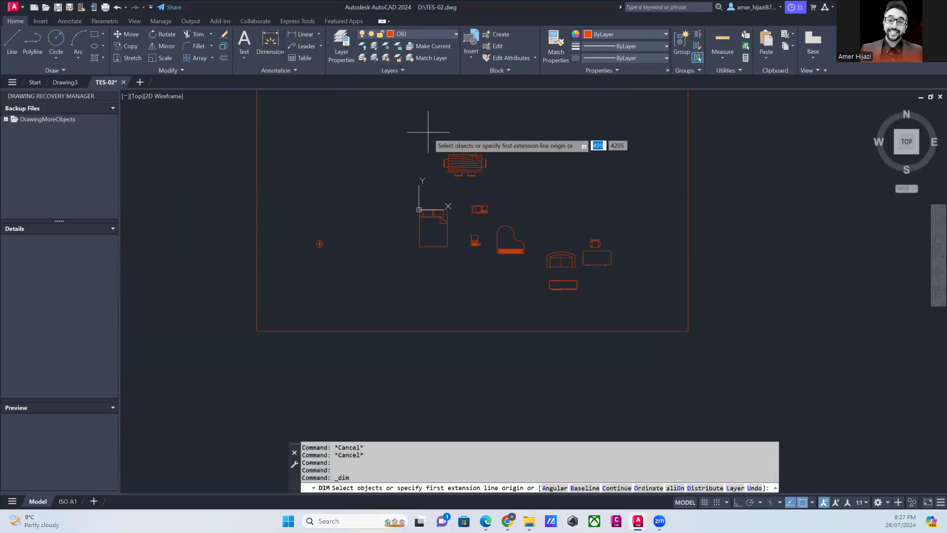
pyautogui.scroll(4, 452, 157)
pyautogui.moveTo(453, 156)
pyautogui.mouseDown(button='middle')
pyautogui.moveTo(314, 231)
pyautogui.moveTo(292, 218)
pyautogui.mouseUp(button='middle')
pyautogui.click(291, 217)
pyautogui.click(291, 216)
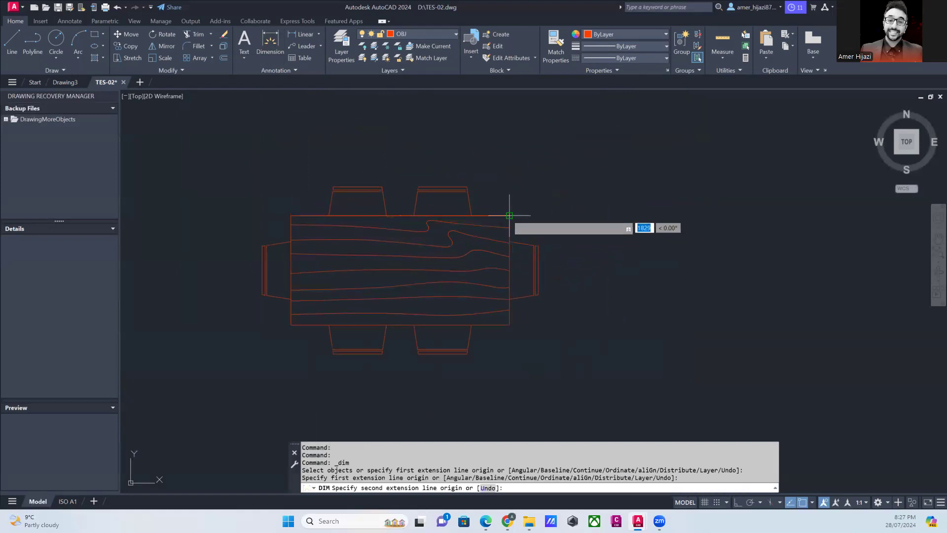
pyautogui.click(509, 215)
pyautogui.click(395, 156)
pyautogui.scroll(5, 359, 165)
pyautogui.press('Return')
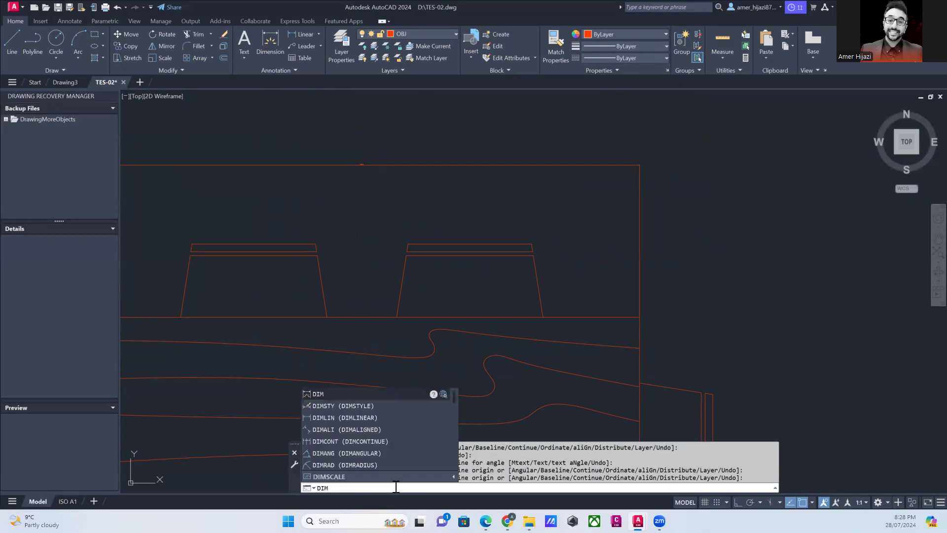
# - Create a new dimension style based on ISO-25 for all dimensions, naming it with the author's first name
pyautogui.click(359, 405)
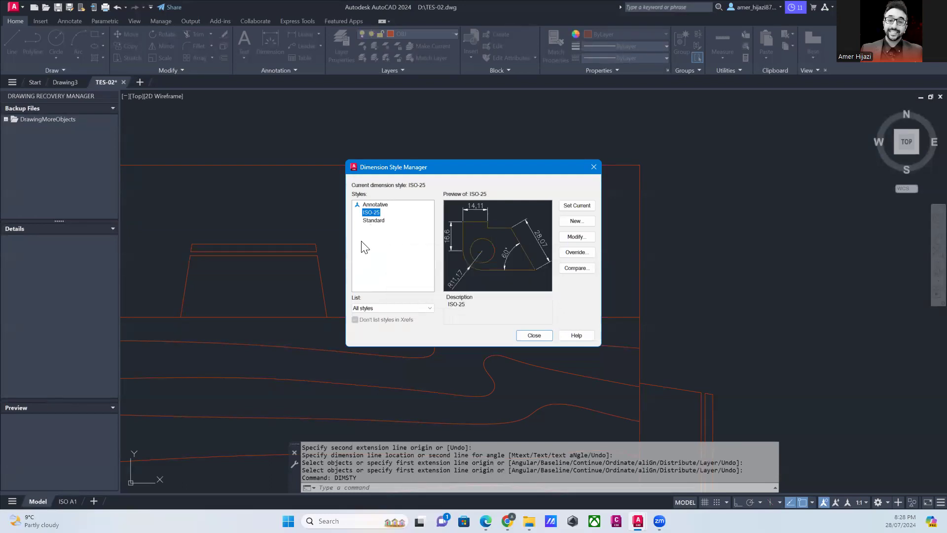
pyautogui.click(572, 221)
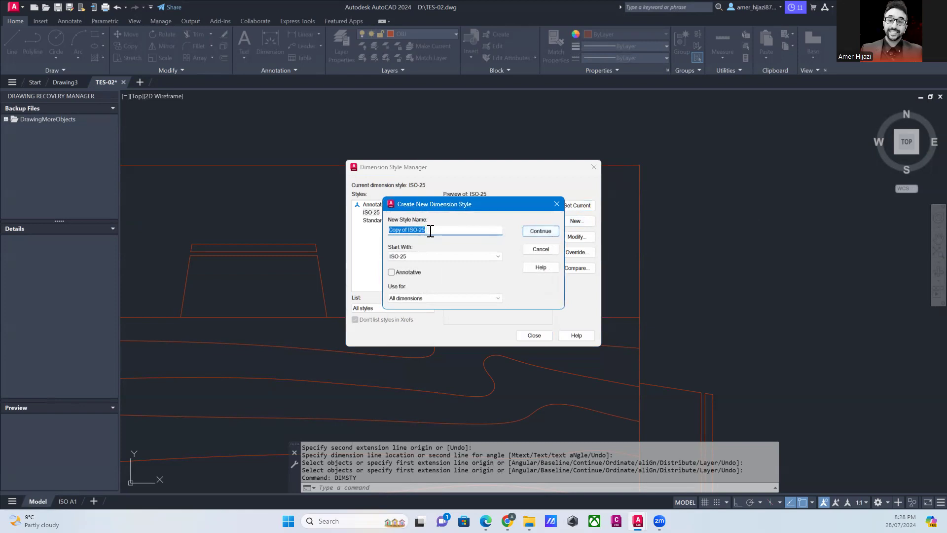
pyautogui.write('Amer')
pyautogui.click(539, 231)
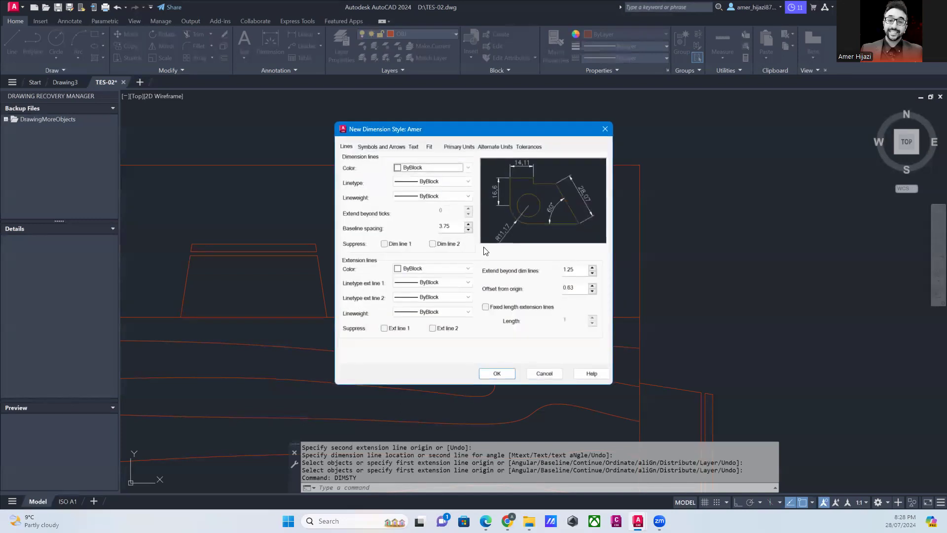
# - Give the new dimension style a text height of 50 and yellow text, and make the style current
pyautogui.click(413, 147)
pyautogui.doubleClick(453, 217)
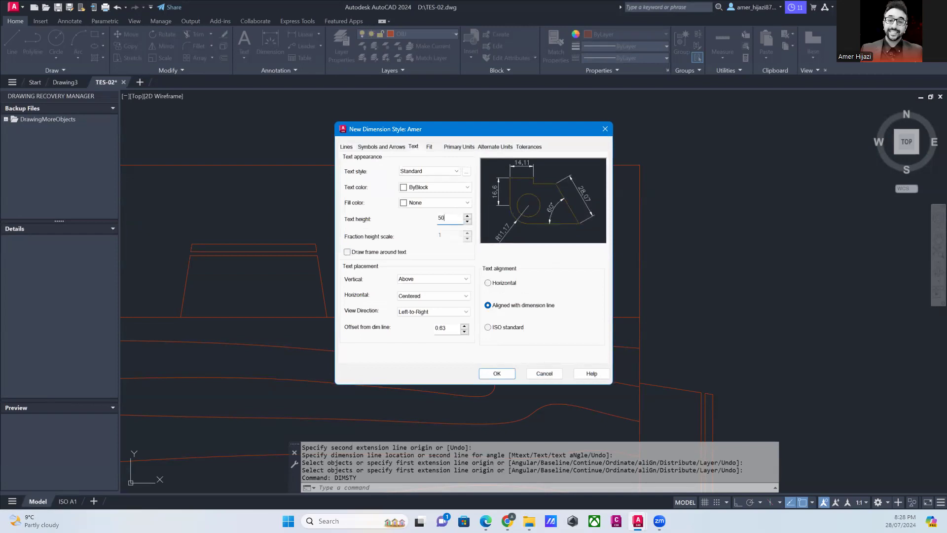
pyautogui.click(428, 191)
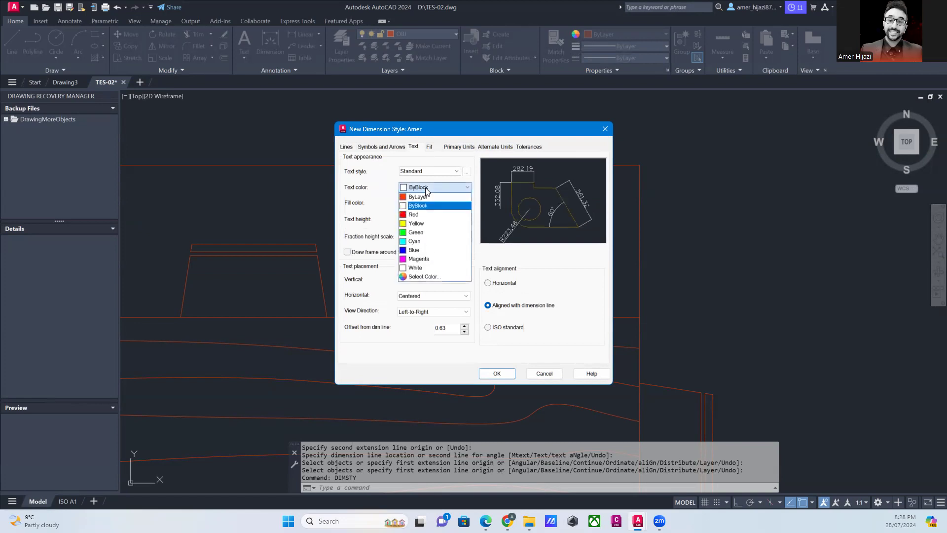
pyautogui.click(416, 225)
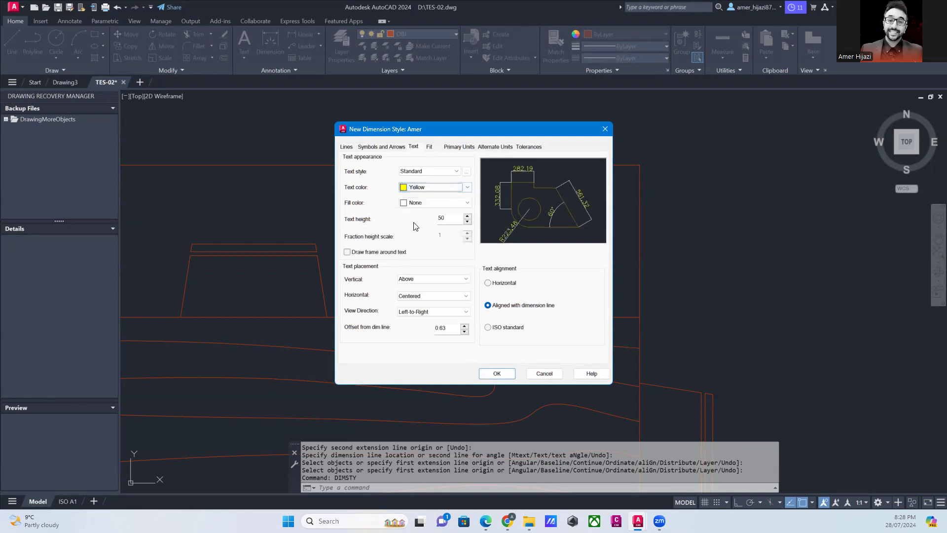
pyautogui.click(497, 374)
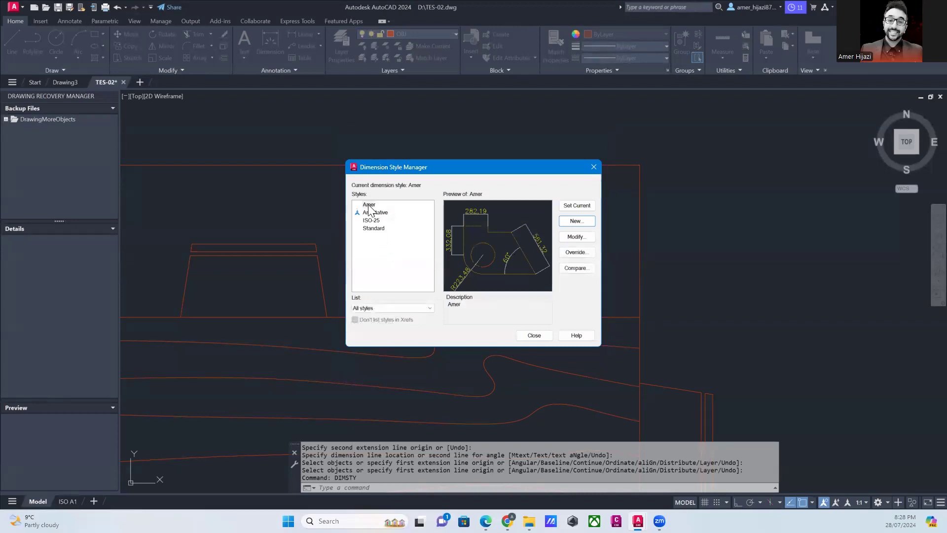
pyautogui.click(580, 206)
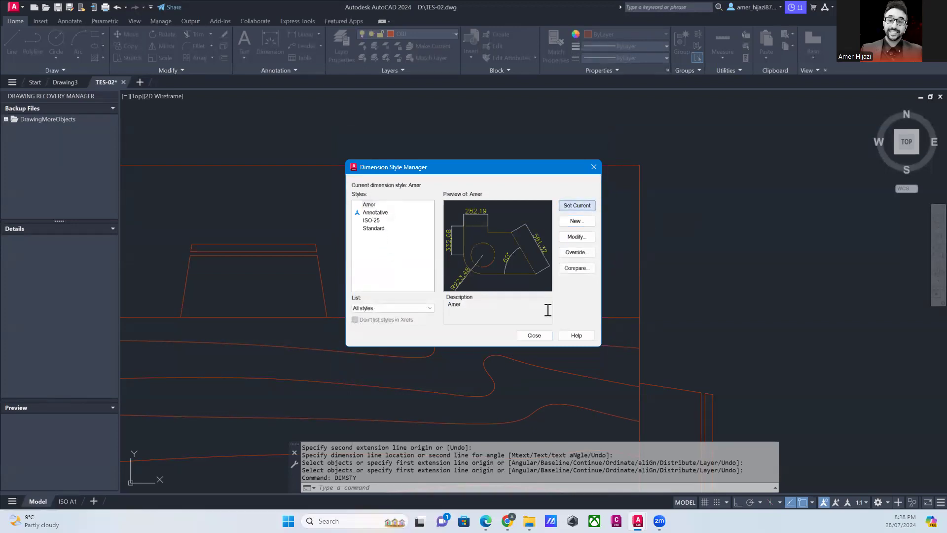
pyautogui.click(534, 336)
# - Open the properties of the dining table dimension and examine its general, line, arrow and text settings
pyautogui.scroll(-2, 387, 208)
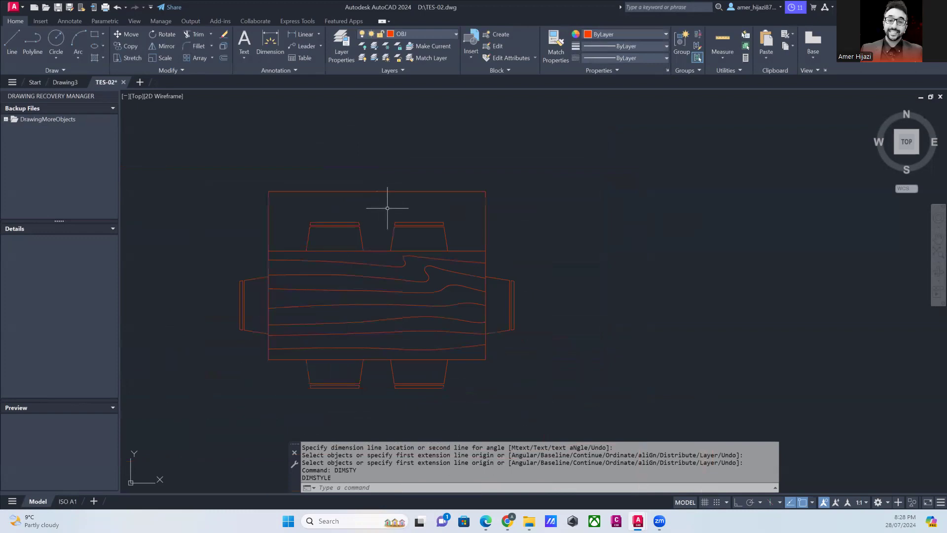
pyautogui.click(380, 192)
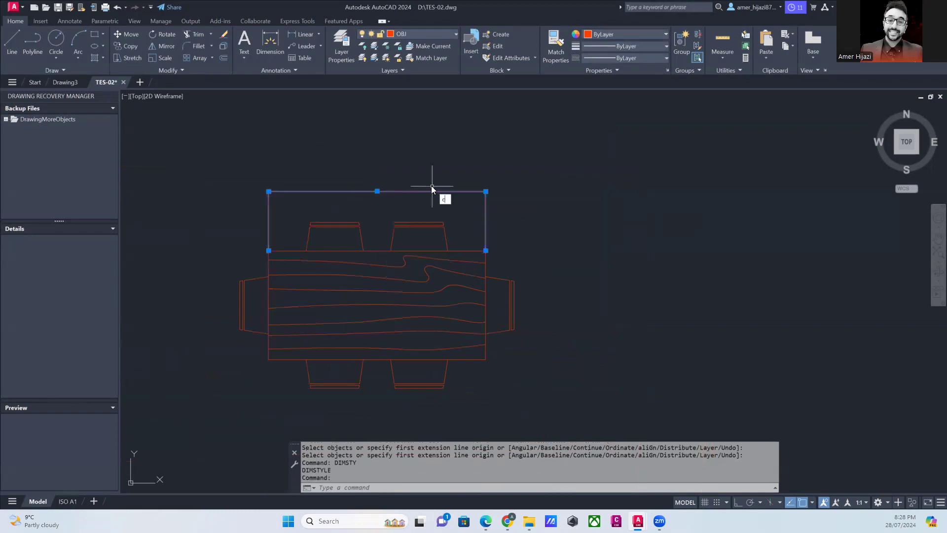
pyautogui.press('Return')
pyautogui.scroll(-3, 197, 321)
pyautogui.scroll(-6, 200, 318)
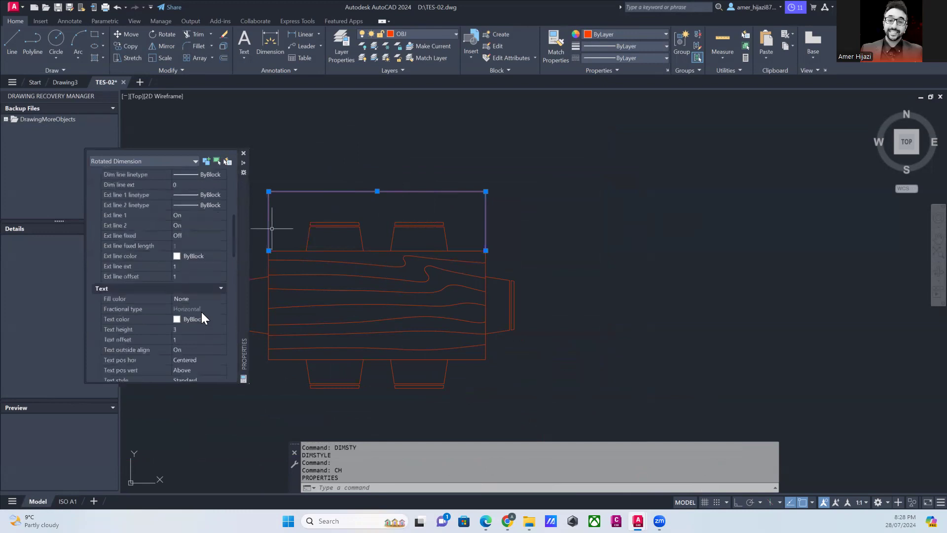
pyautogui.scroll(3, 203, 310)
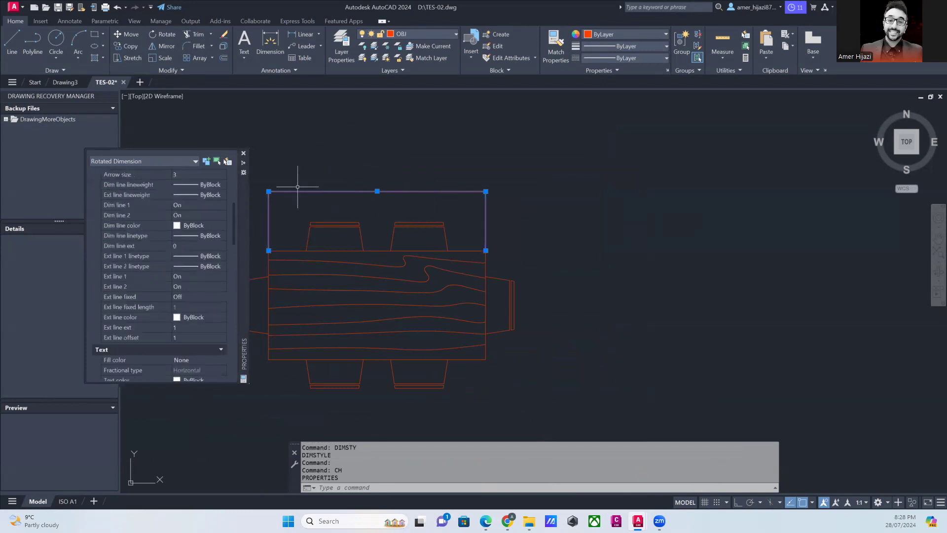
pyautogui.scroll(-3, 207, 247)
pyautogui.scroll(3, 208, 270)
pyautogui.scroll(4, 209, 269)
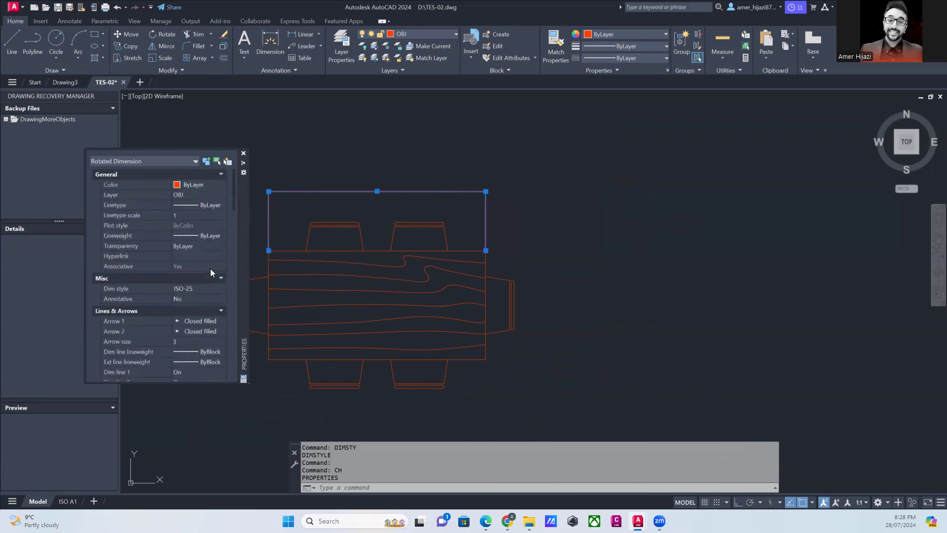
pyautogui.scroll(-1, 212, 276)
pyautogui.scroll(-1, 213, 281)
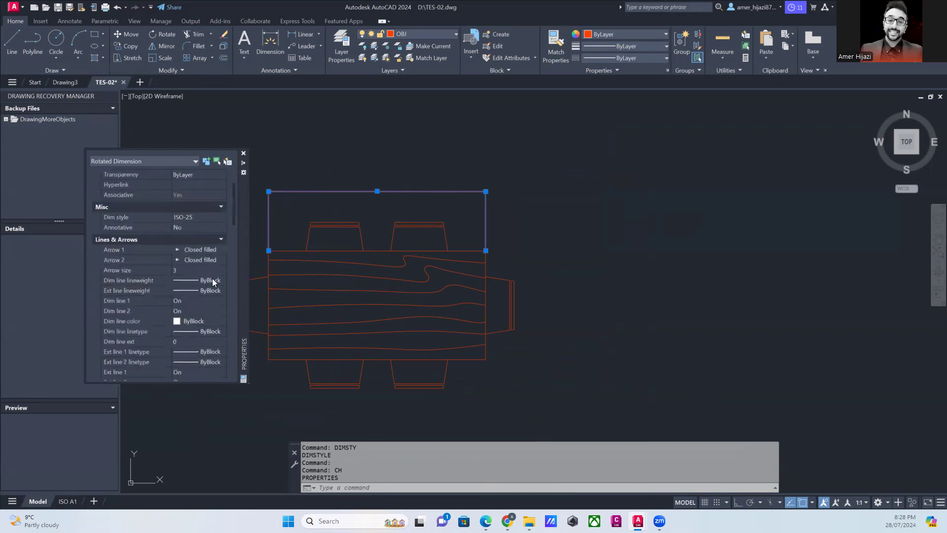
pyautogui.scroll(-5, 212, 278)
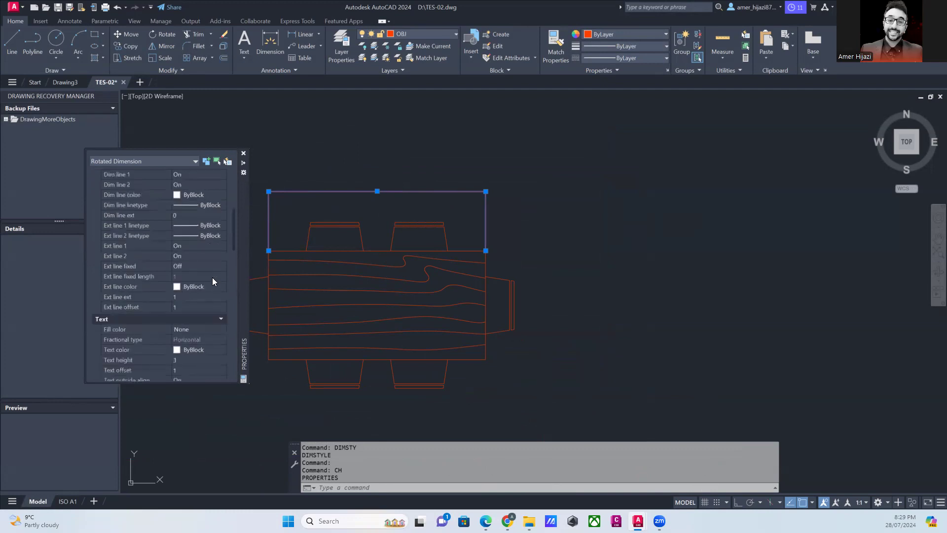
pyautogui.scroll(-1, 212, 279)
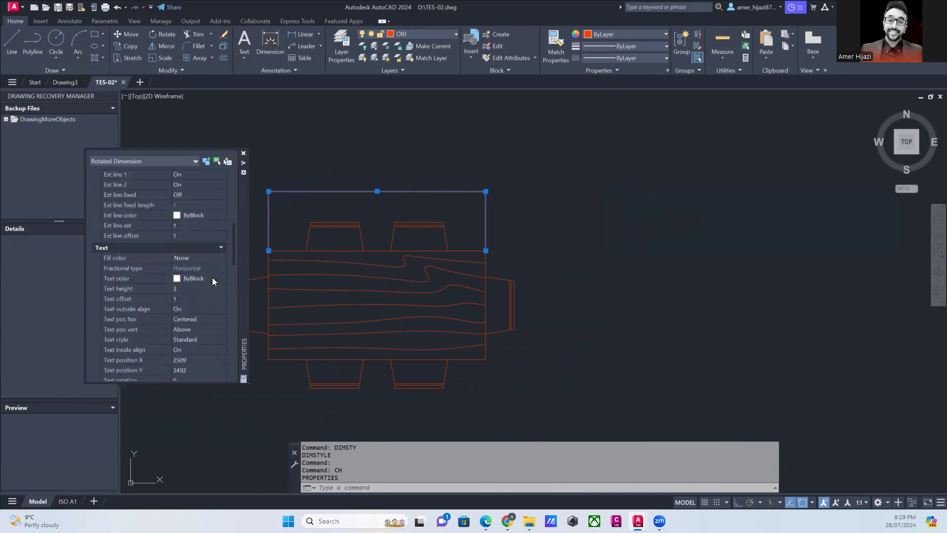
pyautogui.click(221, 338)
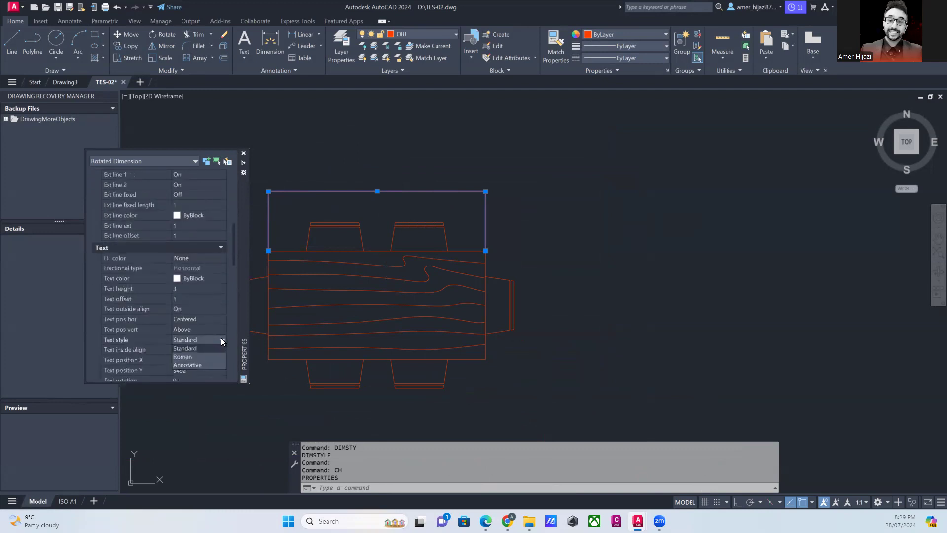
pyautogui.click(194, 348)
# - Assign the new custom dimension style to the dining table dimension in place of ISO-25 and clear the selection
pyautogui.scroll(5, 201, 225)
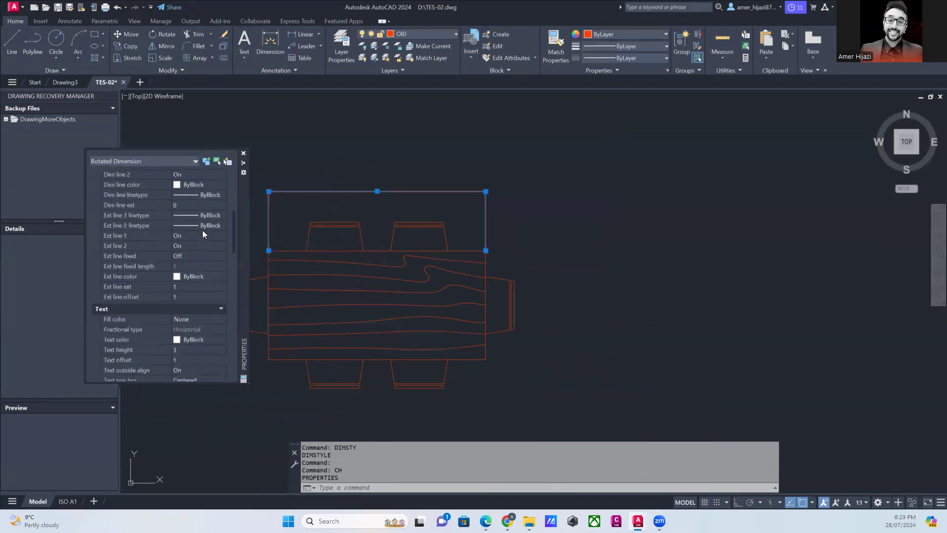
pyautogui.scroll(3, 153, 241)
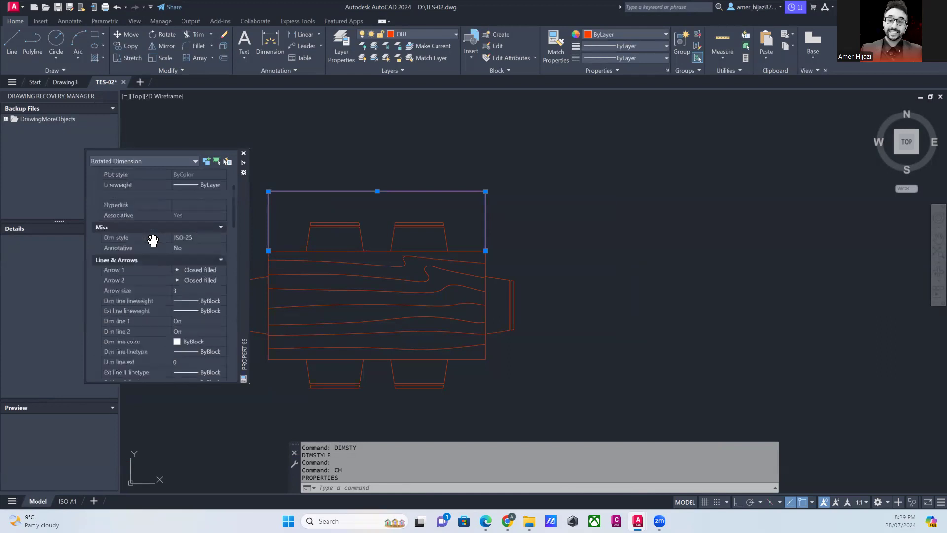
pyautogui.click(202, 237)
pyautogui.click(194, 250)
pyautogui.scroll(4, 352, 184)
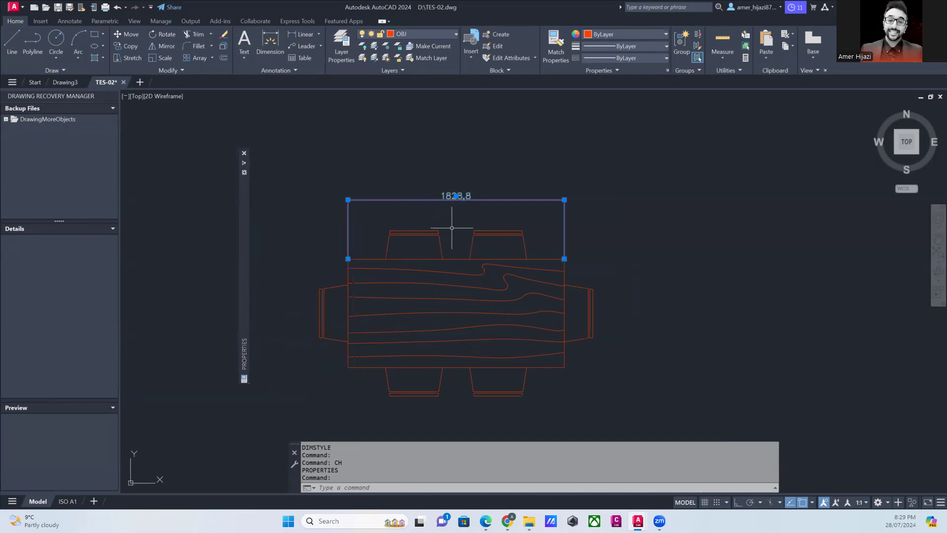
pyautogui.press('Escape')
pyautogui.scroll(-10, 452, 228)
pyautogui.scroll(6, 430, 230)
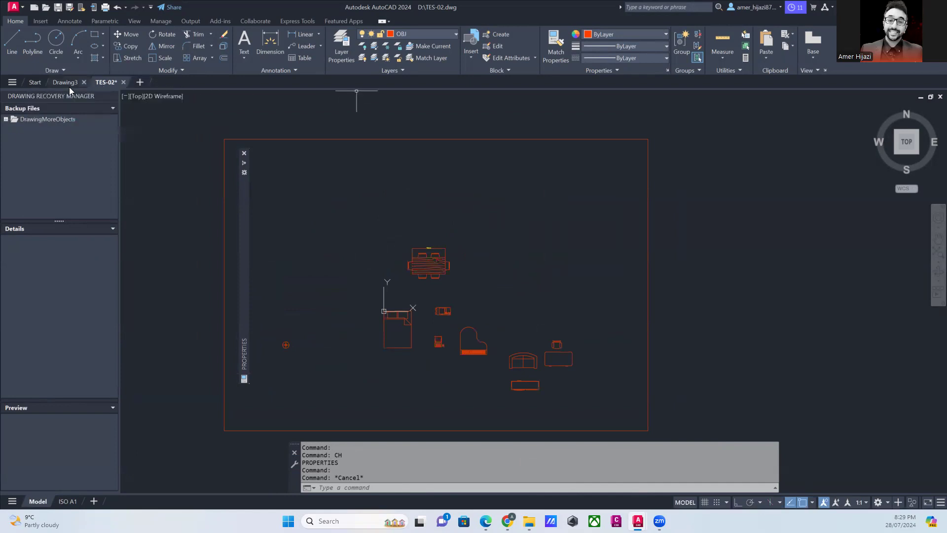
# - Open the recent drawing DrawingMoreObjects and bring its whole floor plan into view
pyautogui.click(37, 84)
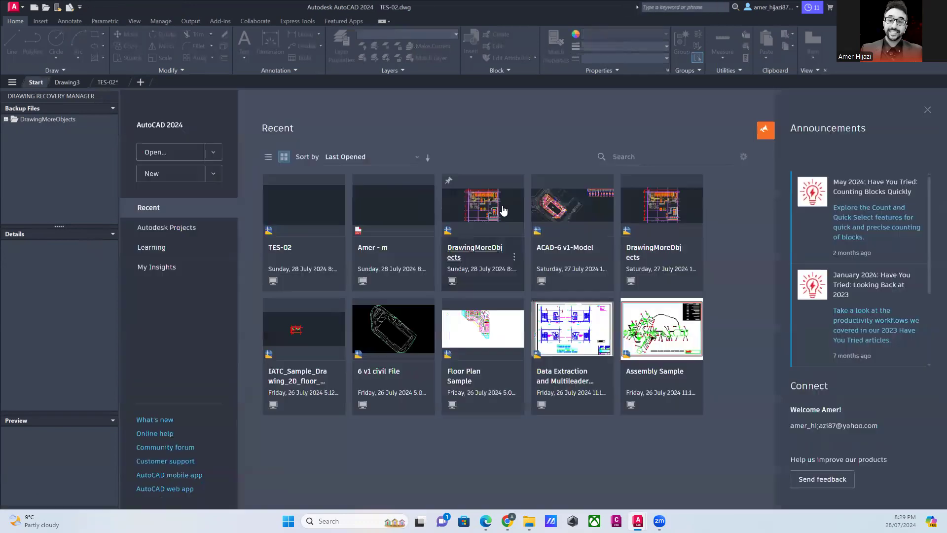
pyautogui.click(503, 211)
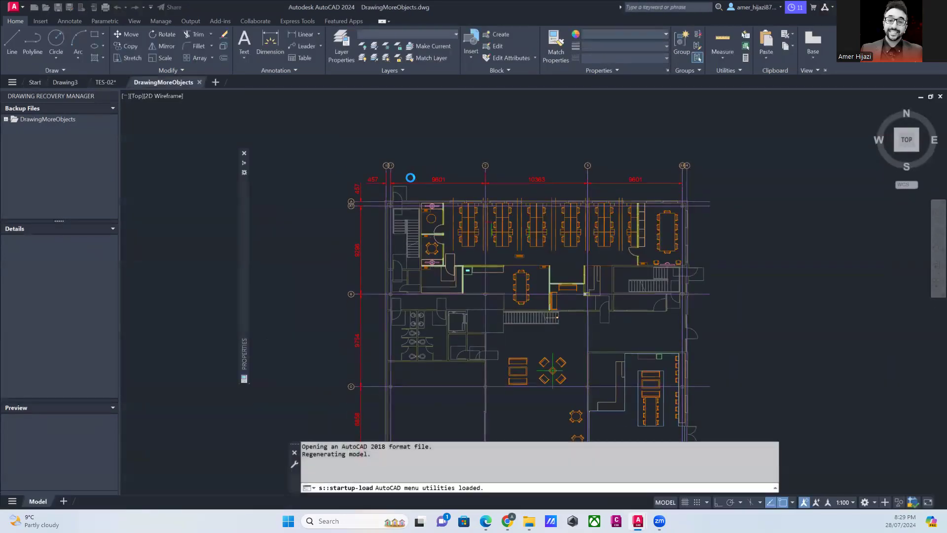
pyautogui.scroll(-3, 411, 178)
pyautogui.scroll(3, 420, 175)
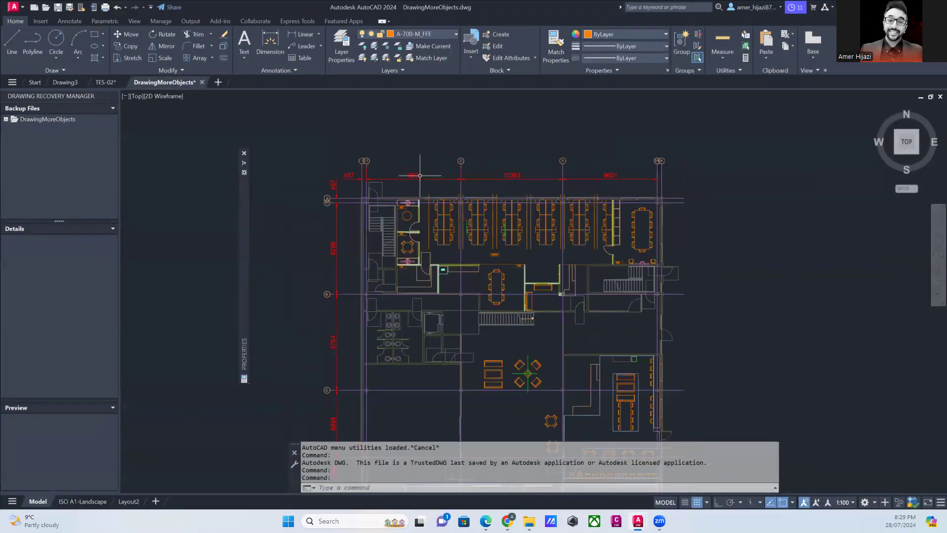
pyautogui.scroll(-2, 420, 175)
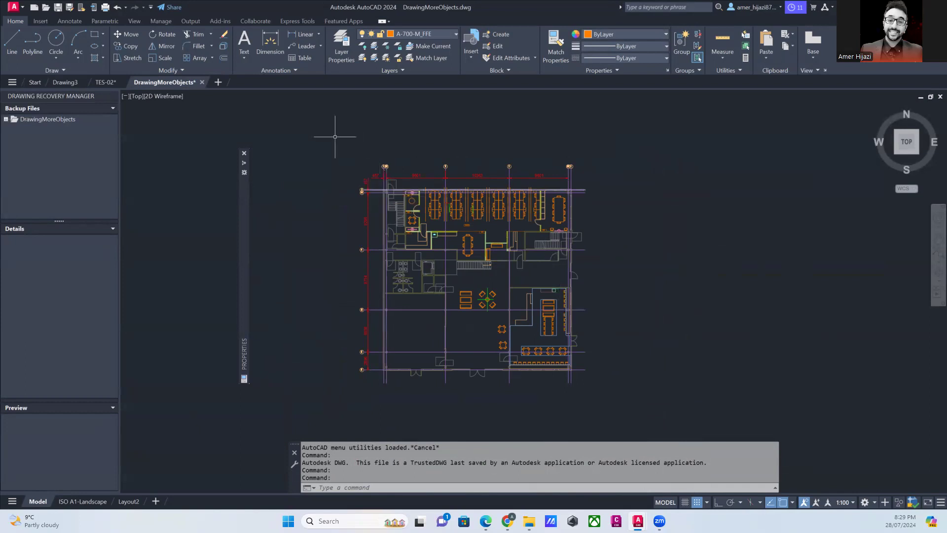
# - Select the entire floor plan in DrawingMoreObjects and copy it to the clipboard
pyautogui.moveTo(312, 117)
pyautogui.mouseDown()
pyautogui.moveTo(370, 179)
pyautogui.moveTo(676, 434)
pyautogui.moveTo(607, 390)
pyautogui.moveTo(637, 313)
pyautogui.moveTo(327, 159)
pyautogui.moveTo(250, 317)
pyautogui.moveTo(338, 435)
pyautogui.moveTo(337, 426)
pyautogui.mouseUp()
pyautogui.rightClick(552, 200)
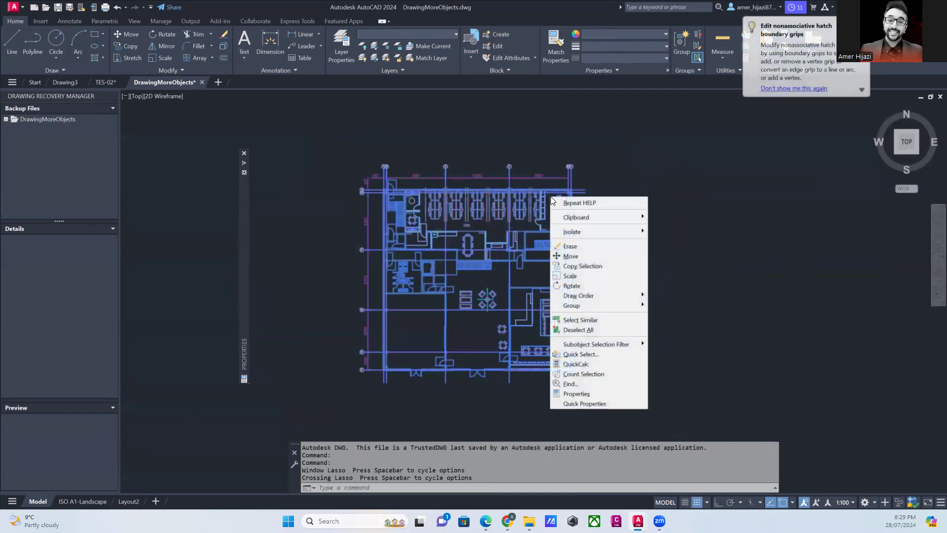
pyautogui.moveTo(572, 236)
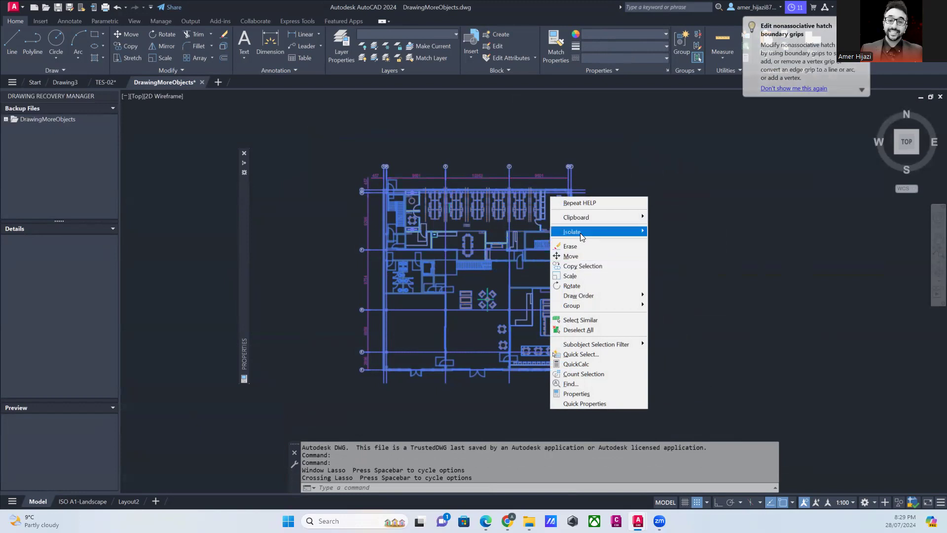
pyautogui.moveTo(591, 217)
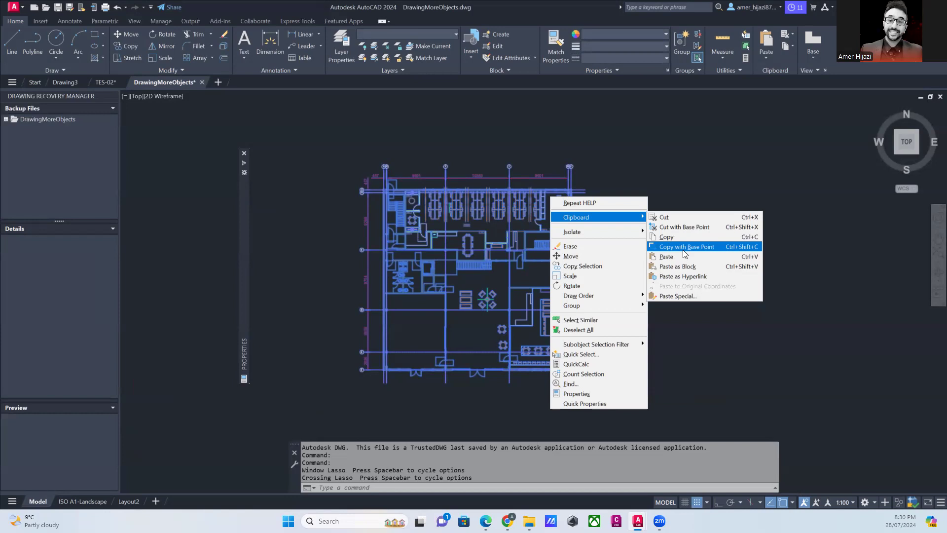
pyautogui.click(667, 237)
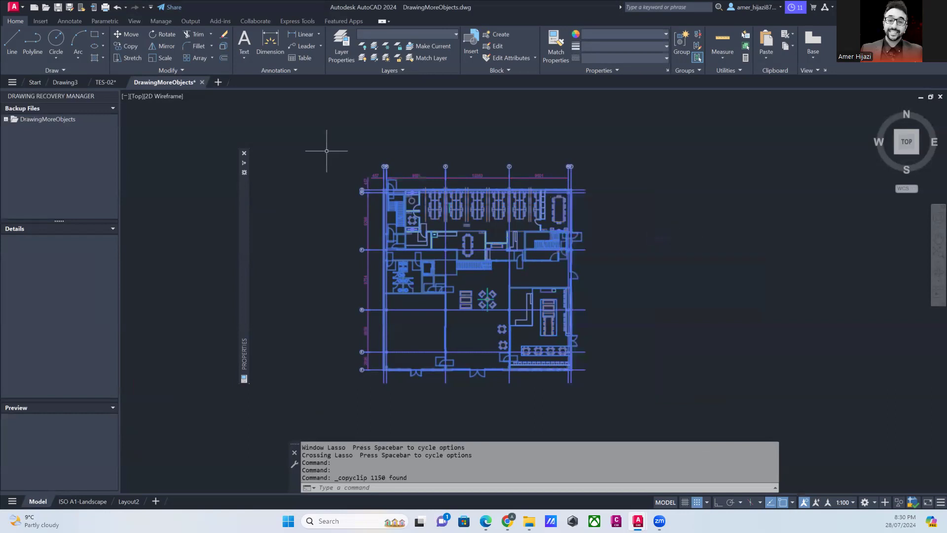
# - Paste the copied floor plan into TES-02 as ordinary objects, just right of the border rectangle
pyautogui.click(104, 82)
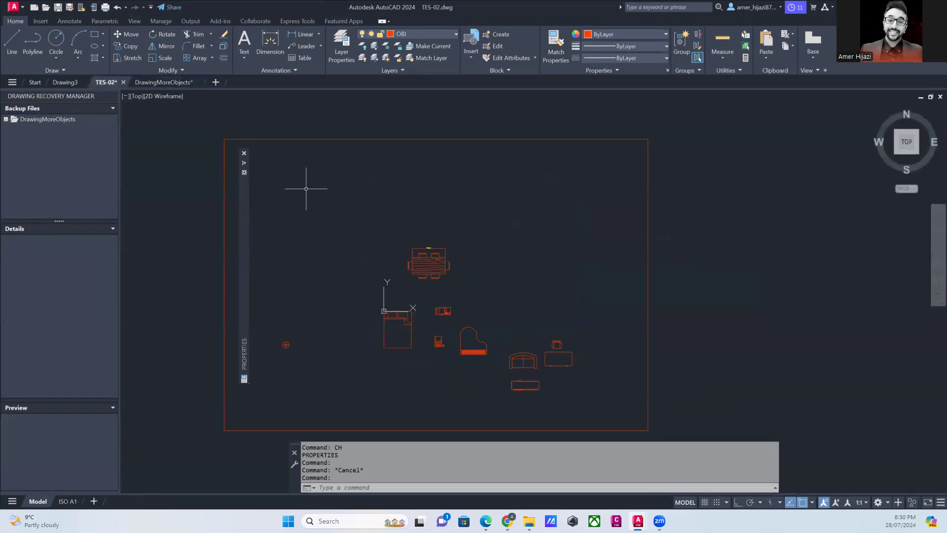
pyautogui.rightClick(466, 197)
pyautogui.moveTo(496, 229)
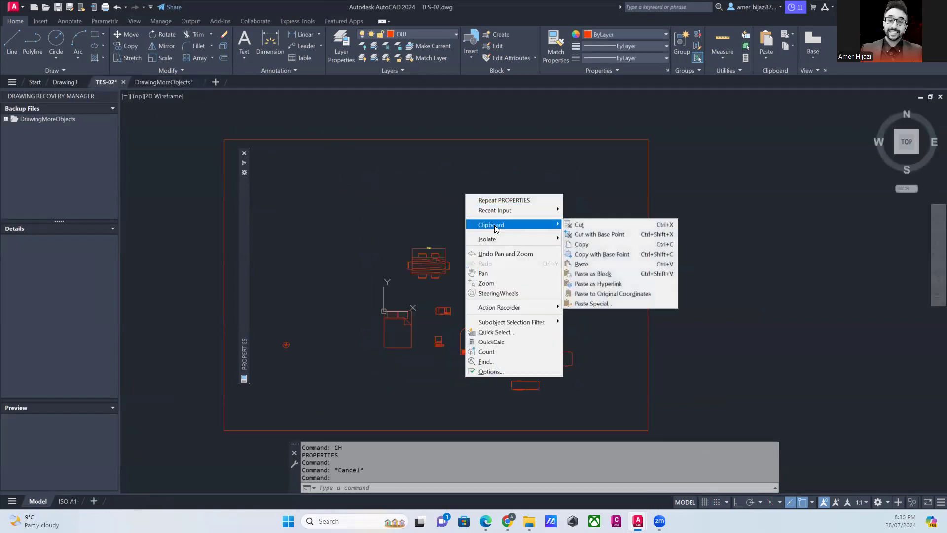
pyautogui.click(581, 272)
pyautogui.scroll(-5, 579, 283)
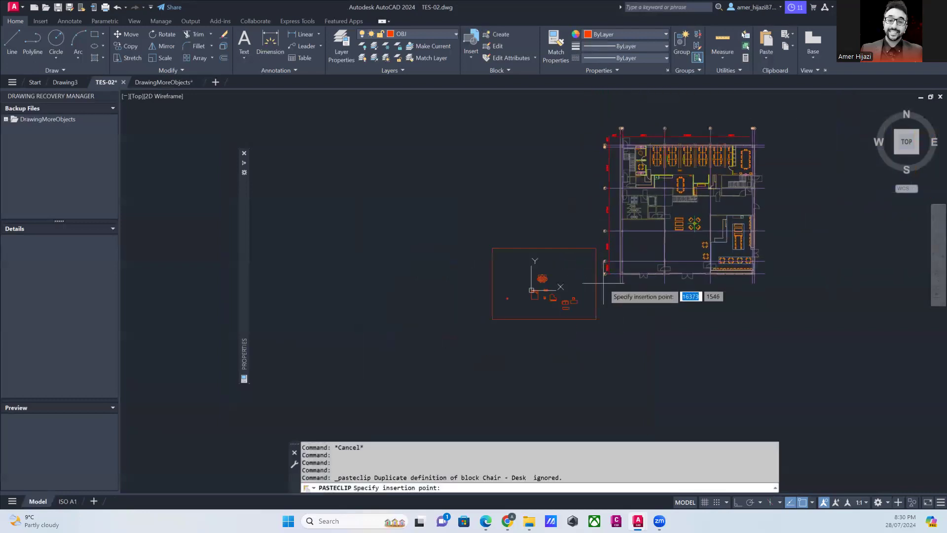
pyautogui.click(604, 284)
# - Select individual parts of the pasted floor plan to check that they are separate objects, and clear the selection
pyautogui.click(623, 258)
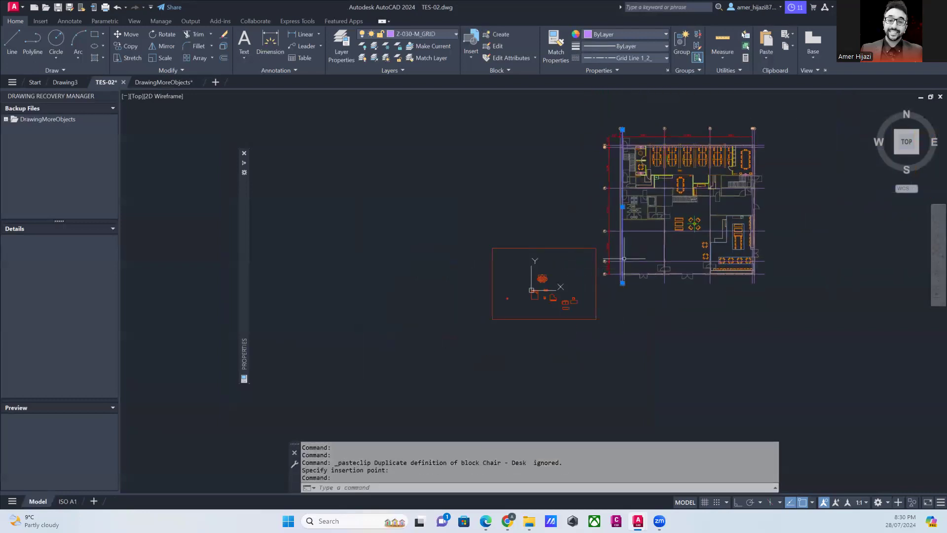
pyautogui.click(635, 215)
pyautogui.click(690, 167)
pyautogui.press('Escape')
pyautogui.press('Escape')
# - Paste the floor plan again as a block, left of the border rectangle, and check its selection as one object
pyautogui.rightClick(468, 188)
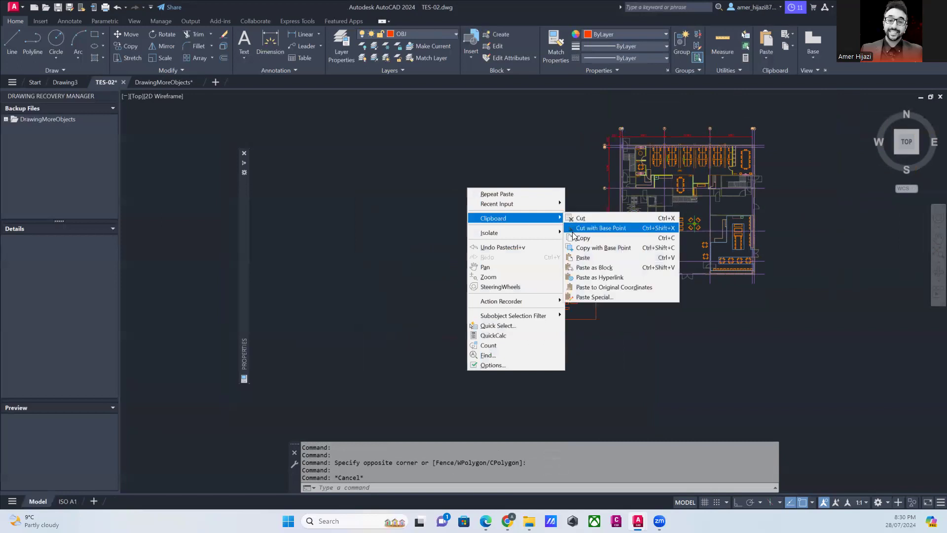
pyautogui.click(587, 267)
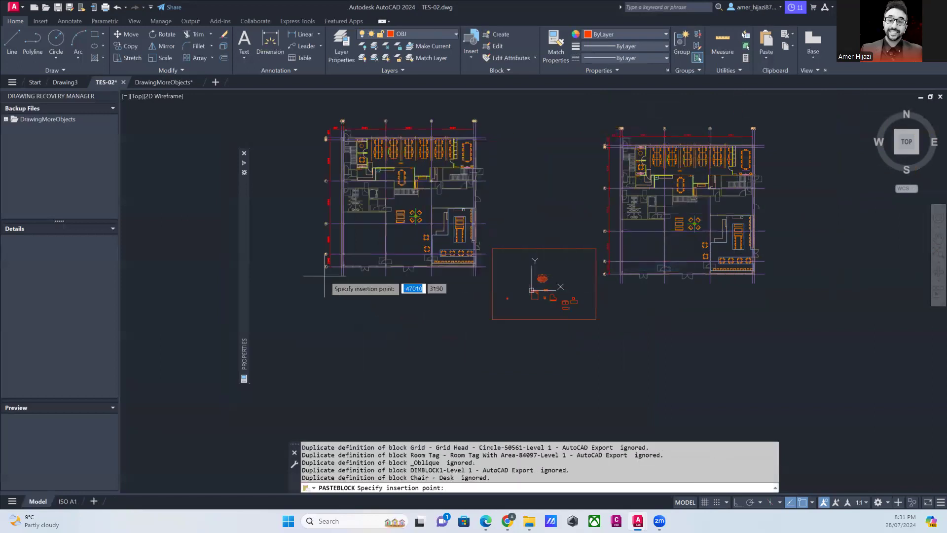
pyautogui.click(324, 276)
pyautogui.press('Escape')
pyautogui.click(383, 180)
pyautogui.click(364, 164)
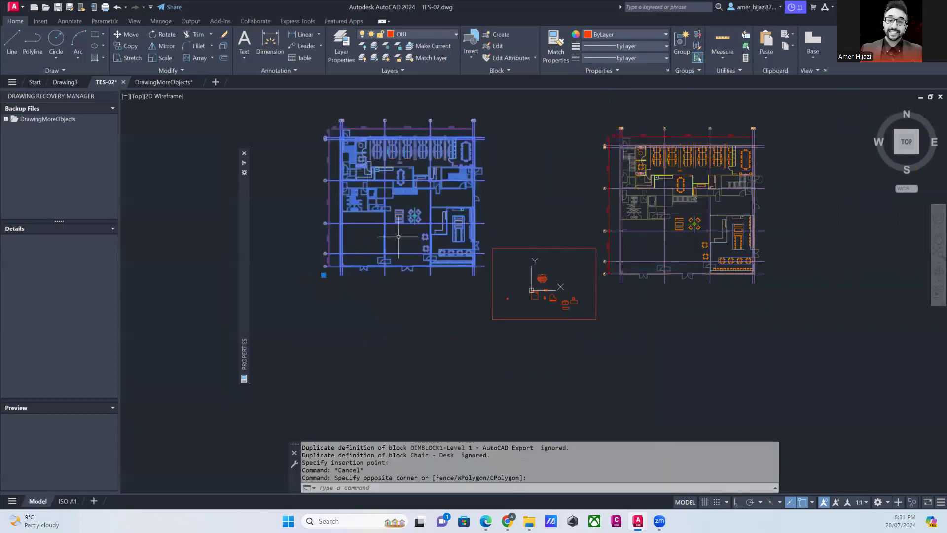
pyautogui.press('Escape')
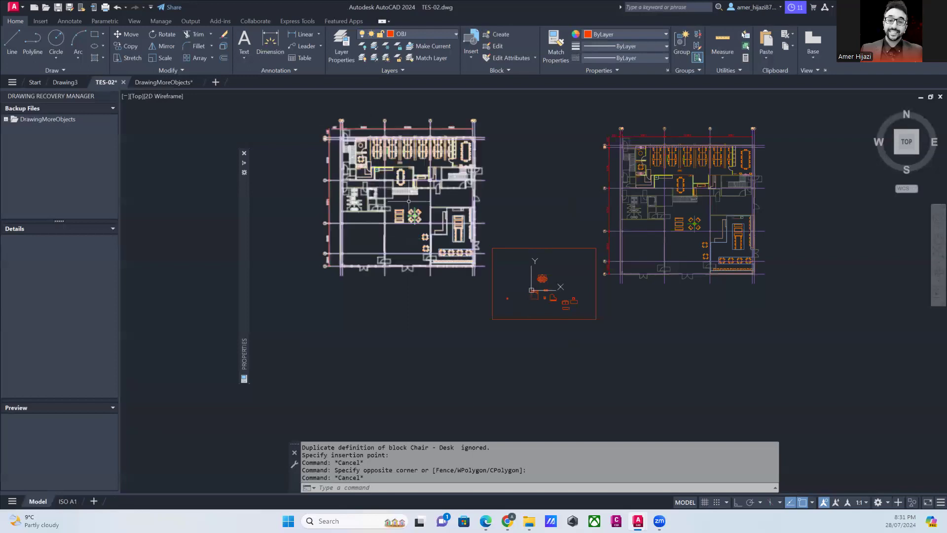
# - Examine and compare the block version and the separate-object version of the floor plan
pyautogui.moveTo(388, 193); pyautogui.dragTo(326, 199, button='middle')
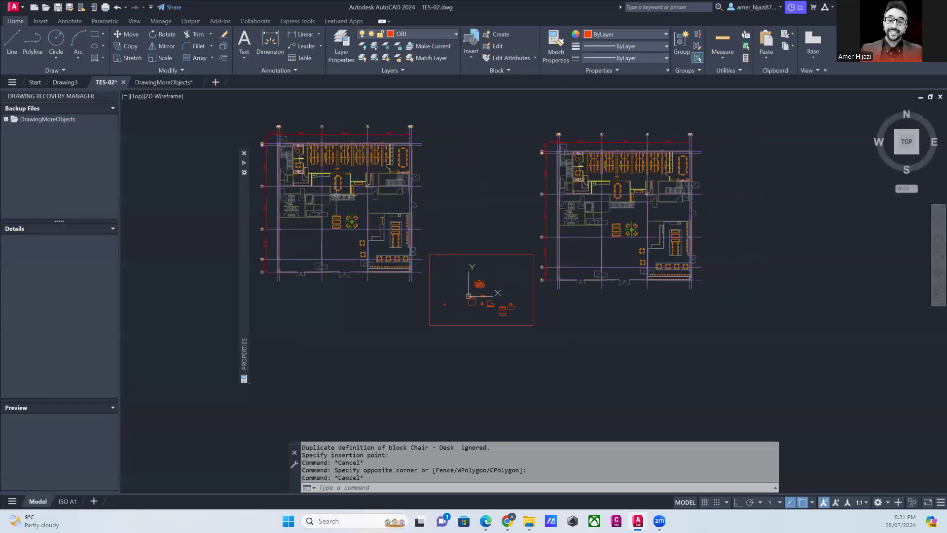
pyautogui.scroll(5, 337, 189)
pyautogui.scroll(-2, 338, 189)
pyautogui.scroll(-2, 338, 188)
pyautogui.moveTo(324, 167); pyautogui.dragTo(341, 213, button='middle')
pyautogui.scroll(2, 342, 212)
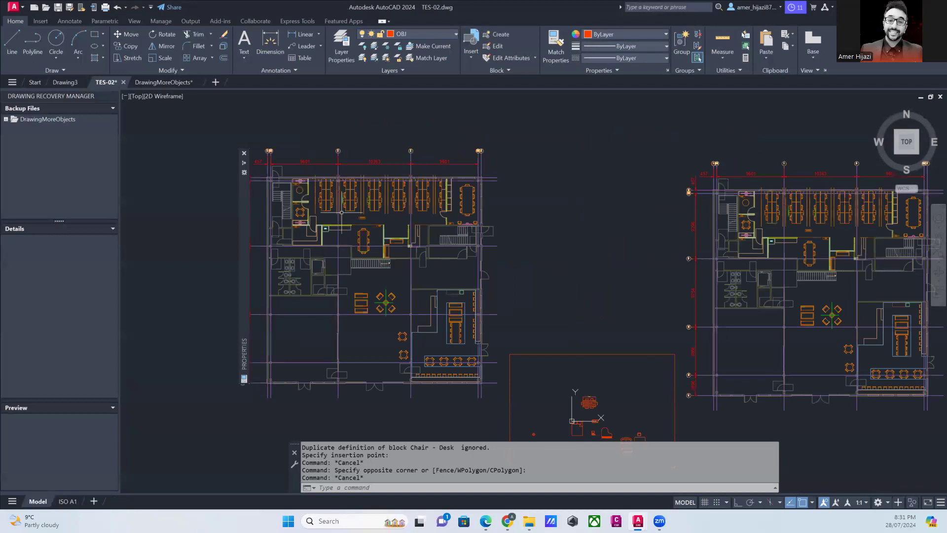
pyautogui.moveTo(342, 212); pyautogui.dragTo(356, 204, button='middle')
pyautogui.moveTo(874, 296)
pyautogui.mouseDown(button='middle')
pyautogui.moveTo(523, 222)
pyautogui.moveTo(501, 296)
pyautogui.mouseUp(button='middle')
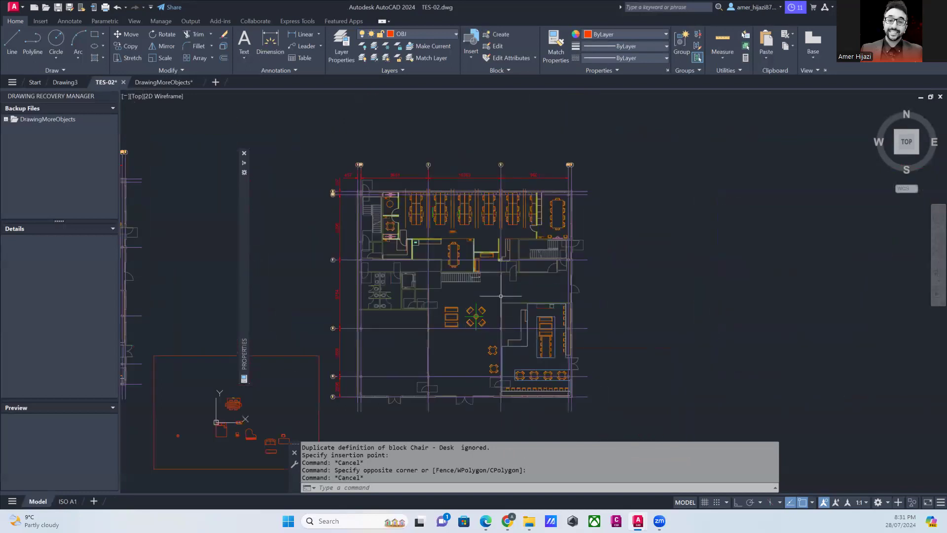
pyautogui.scroll(4, 408, 199)
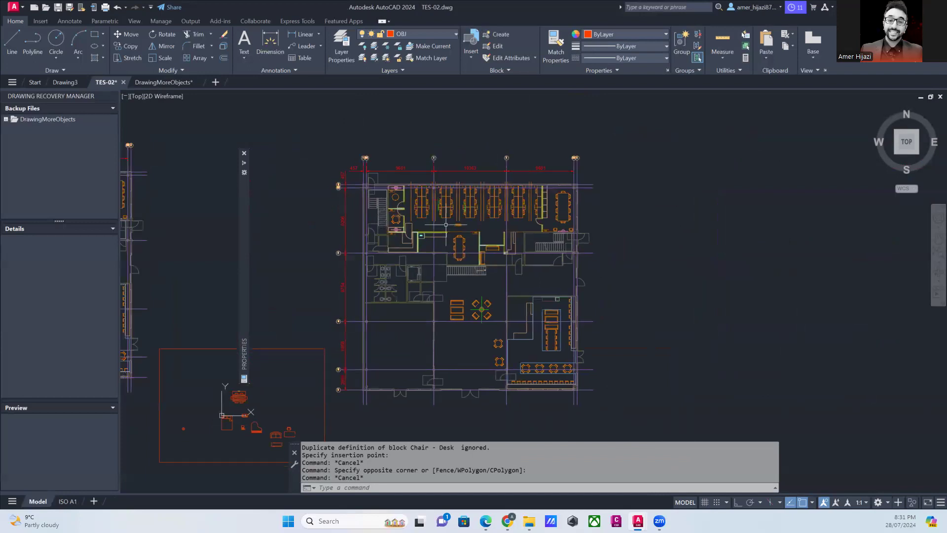
pyautogui.scroll(-4, 407, 200)
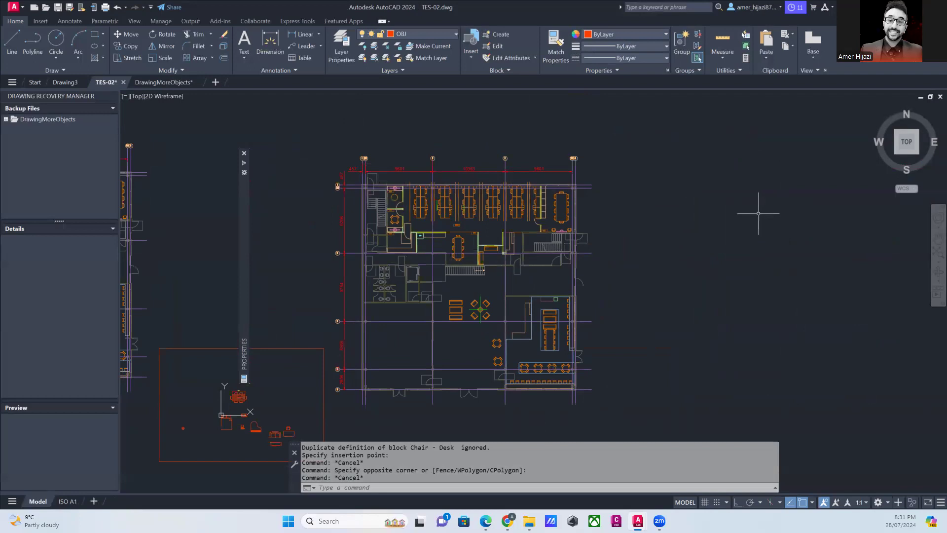
pyautogui.click(239, 396)
pyautogui.scroll(5, 551, 202)
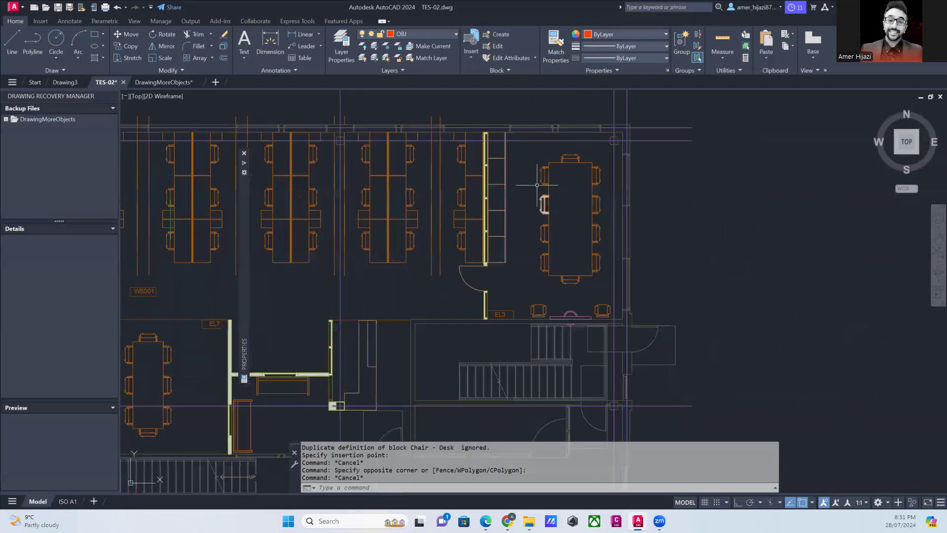
pyautogui.moveTo(532, 151)
pyautogui.mouseDown()
pyautogui.moveTo(592, 236)
pyautogui.moveTo(600, 293)
pyautogui.moveTo(504, 153)
pyautogui.mouseUp()
pyautogui.press('Escape')
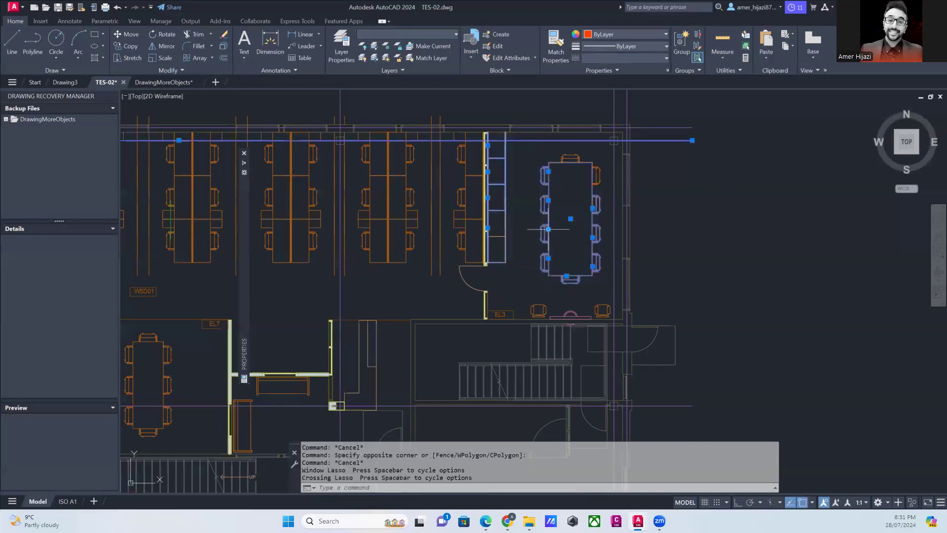
pyautogui.moveTo(595, 146)
pyautogui.mouseDown()
pyautogui.moveTo(601, 222)
pyautogui.moveTo(592, 326)
pyautogui.moveTo(523, 231)
pyautogui.moveTo(515, 167)
pyautogui.moveTo(536, 159)
pyautogui.mouseUp()
pyautogui.press('Escape')
pyautogui.scroll(4, 575, 292)
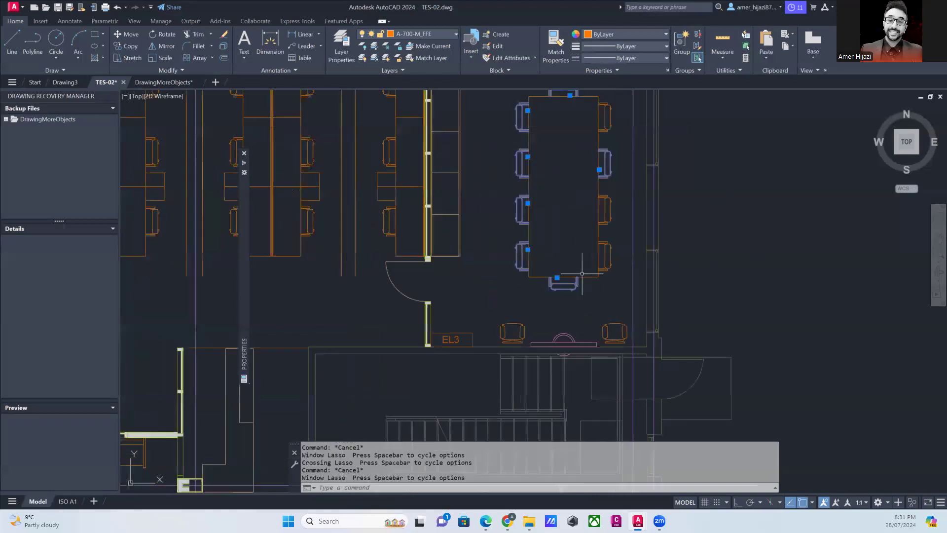
# - Select the conference table with all its chairs in the plan's upper-right room and copy them to the clipboard
pyautogui.moveTo(525, 368); pyautogui.dragTo(495, 454, button='middle')
pyautogui.scroll(-2, 597, 356)
pyautogui.click(606, 378)
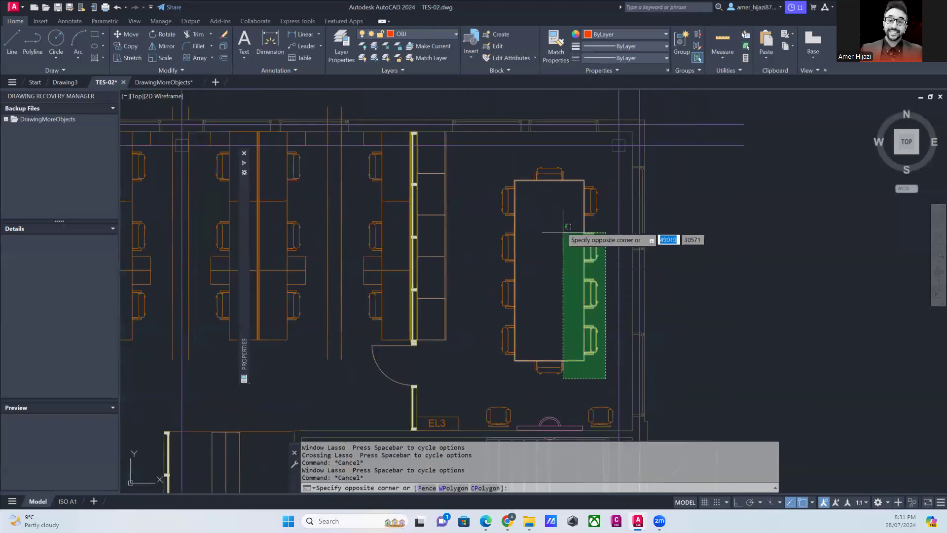
pyautogui.click(490, 160)
pyautogui.rightClick(540, 192)
pyautogui.moveTo(576, 223)
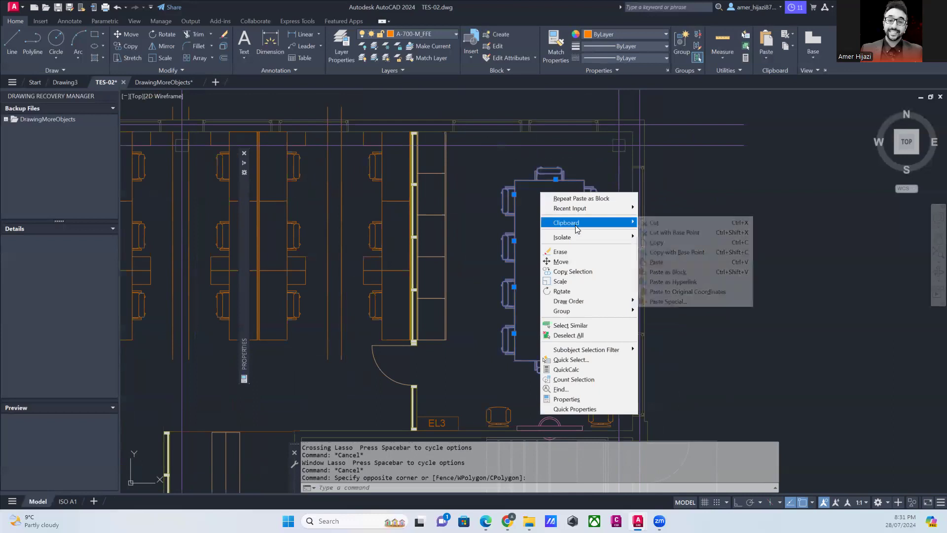
pyautogui.click(657, 242)
pyautogui.scroll(-4, 552, 245)
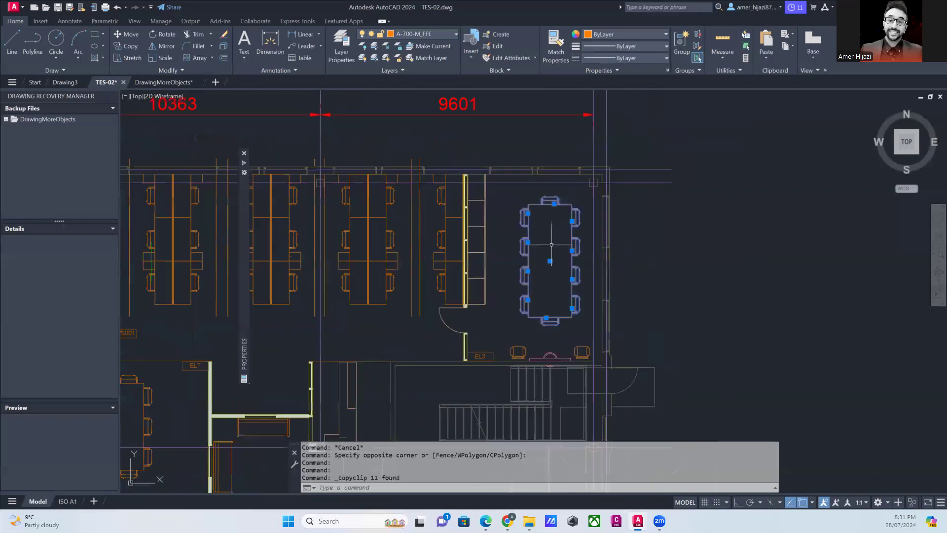
pyautogui.press('Escape')
# - Paste the conference table and chairs as a single block in the empty area right of the floor plan
pyautogui.rightClick(616, 234)
pyautogui.moveTo(681, 264)
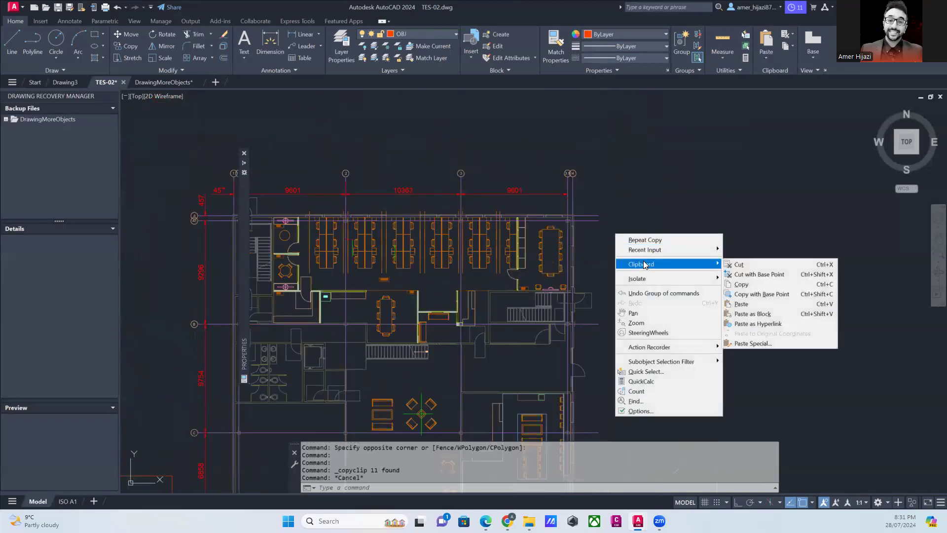
pyautogui.click(741, 311)
pyautogui.click(651, 244)
# - Select the new conference table block, copy it to the clipboard and clear the selection
pyautogui.click(660, 225)
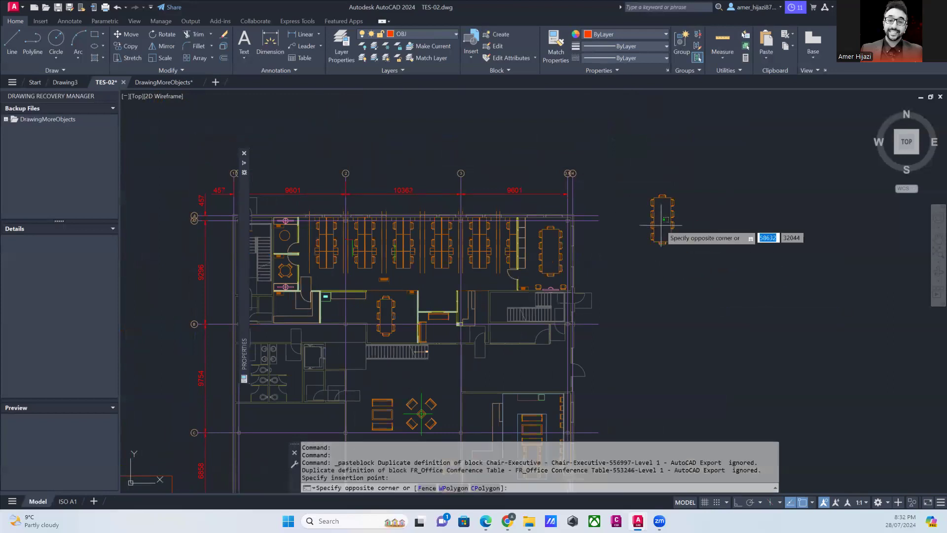
pyautogui.click(649, 207)
pyautogui.moveTo(649, 207); pyautogui.dragTo(596, 214, button='middle')
pyautogui.rightClick(607, 219)
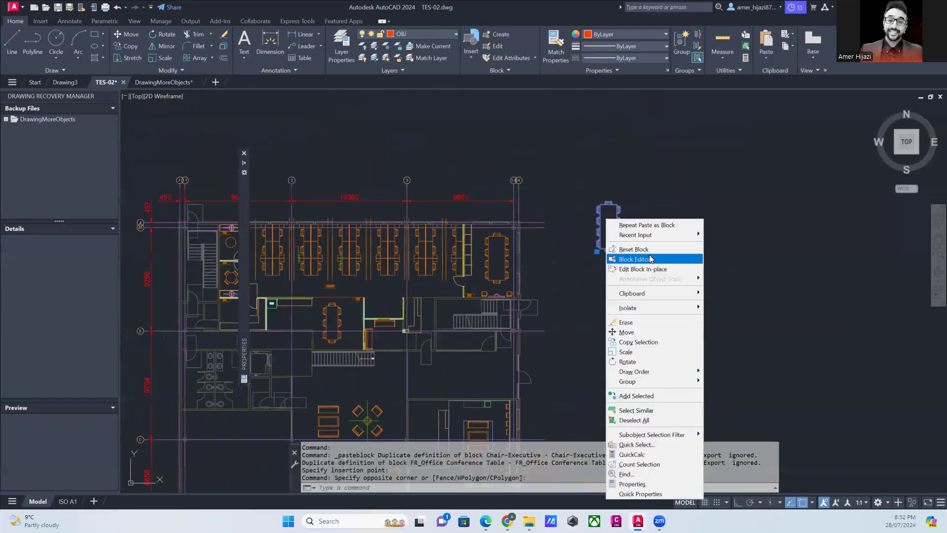
pyautogui.moveTo(649, 297)
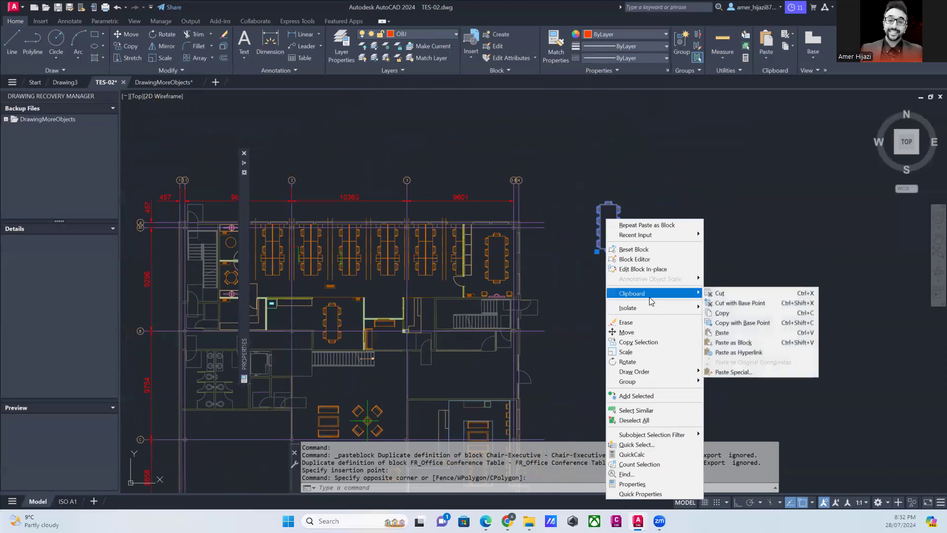
pyautogui.click(722, 313)
pyautogui.click(639, 244)
pyautogui.press('Escape')
pyautogui.press('Escape')
# - Paste four more copies of the conference table block in the empty area around the first one
pyautogui.rightClick(653, 228)
pyautogui.moveTo(679, 258)
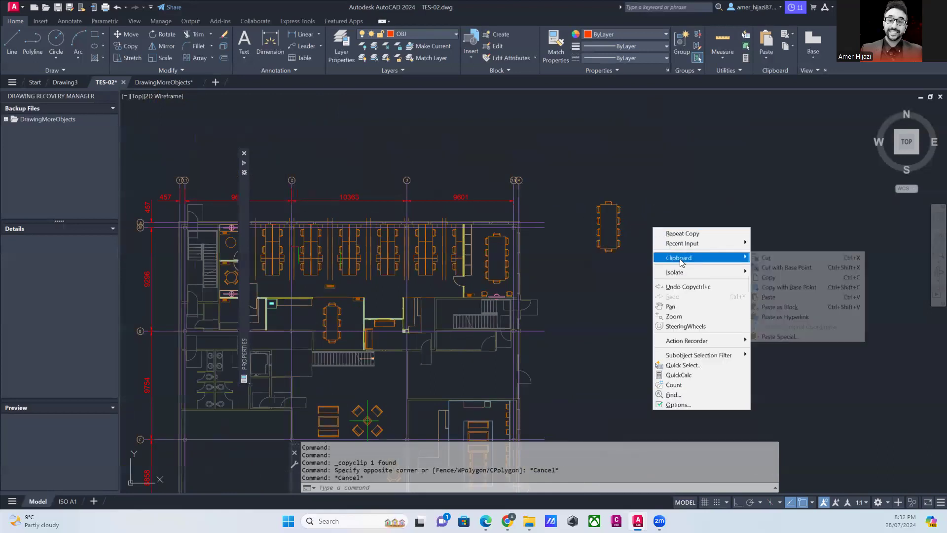
pyautogui.click(770, 298)
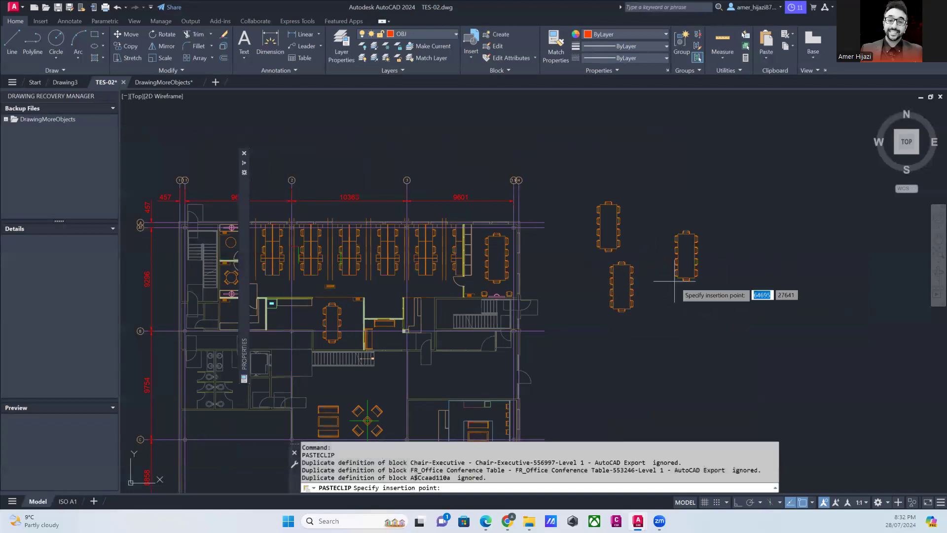
pyautogui.press('Return')
pyautogui.click(674, 330)
pyautogui.click(756, 264)
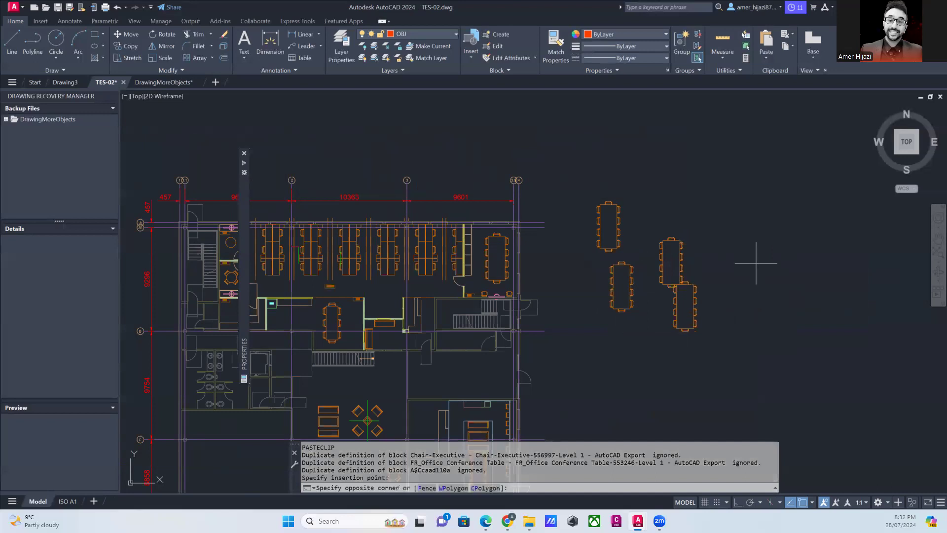
pyautogui.click(755, 264)
pyautogui.click(695, 197)
pyautogui.hotkey('ctrl', 'v')
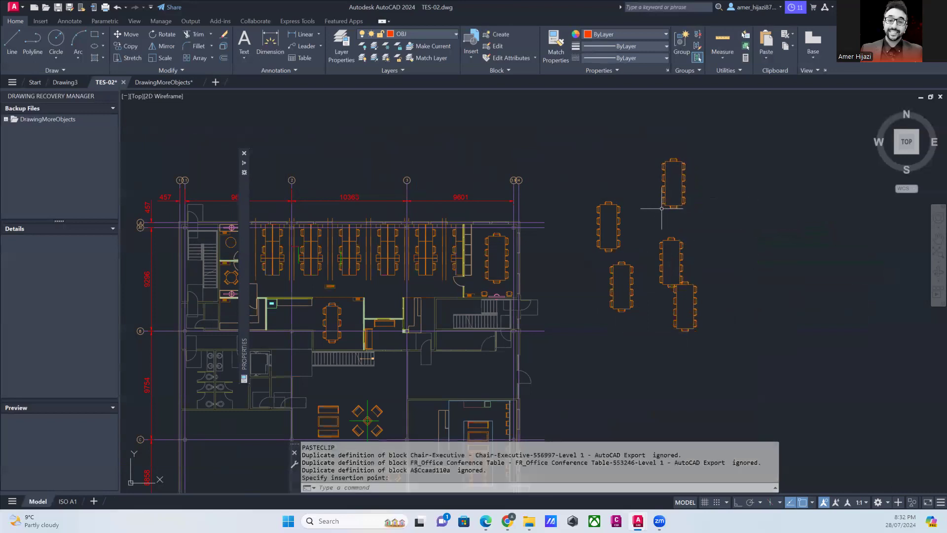
# - Paste one more copy of the conference table block in the empty area above the existing copies
pyautogui.click(602, 151)
pyautogui.scroll(-2, 604, 178)
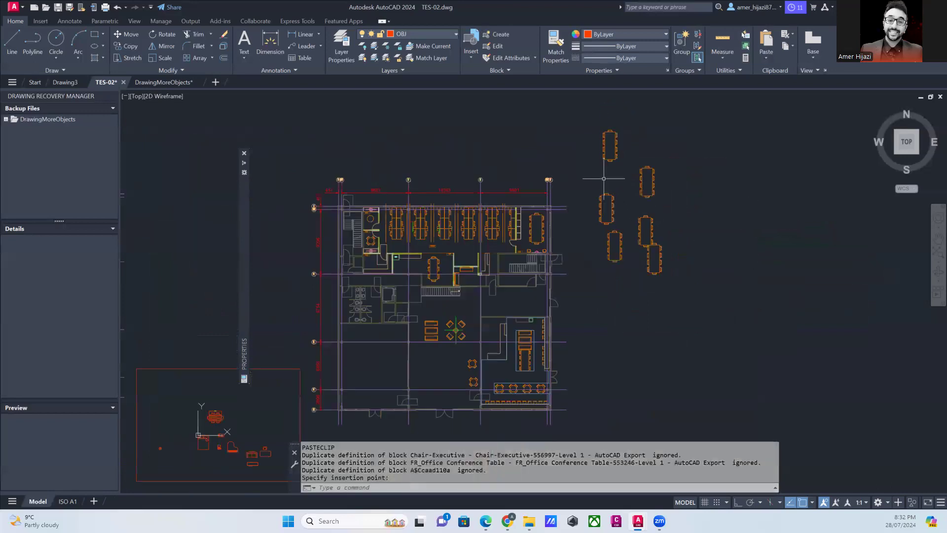
pyautogui.scroll(-2, 607, 201)
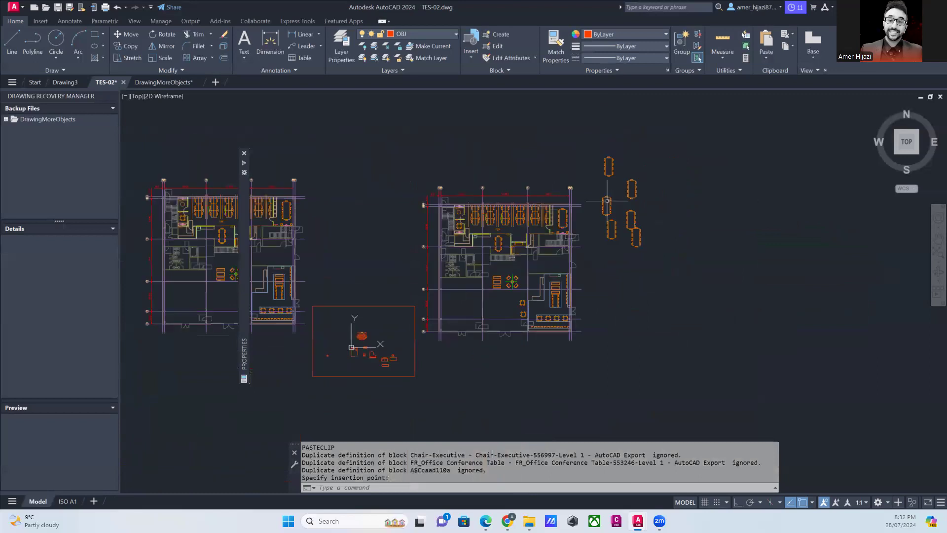
pyautogui.moveTo(527, 246); pyautogui.dragTo(597, 264, button='middle')
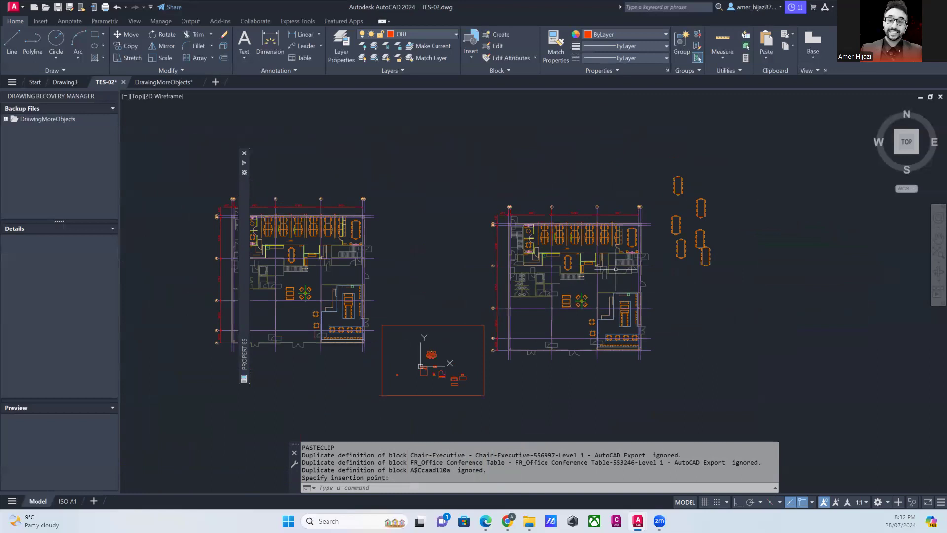
# - Switch to the ISO A1 layout and fit the whole title-block sheet in view
pyautogui.click(68, 501)
pyautogui.scroll(-5, 559, 315)
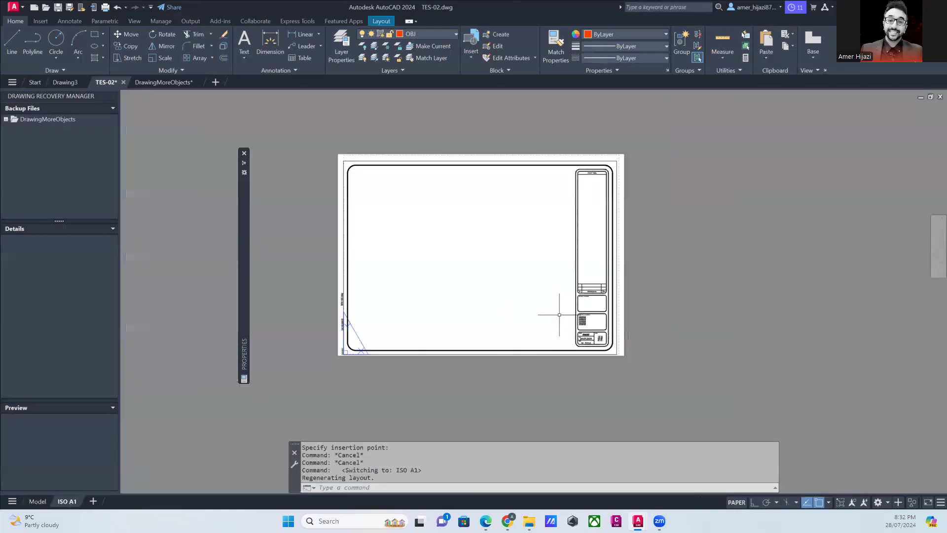
pyautogui.middleClick(558, 315)
pyautogui.middleClick(558, 315)
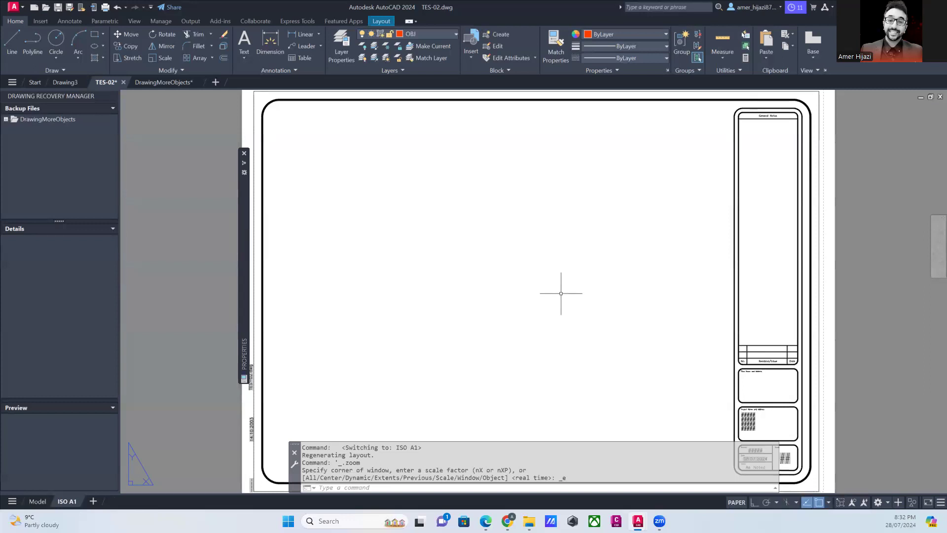
pyautogui.scroll(-4, 561, 293)
pyautogui.middleClick(592, 298)
pyautogui.middleClick(592, 298)
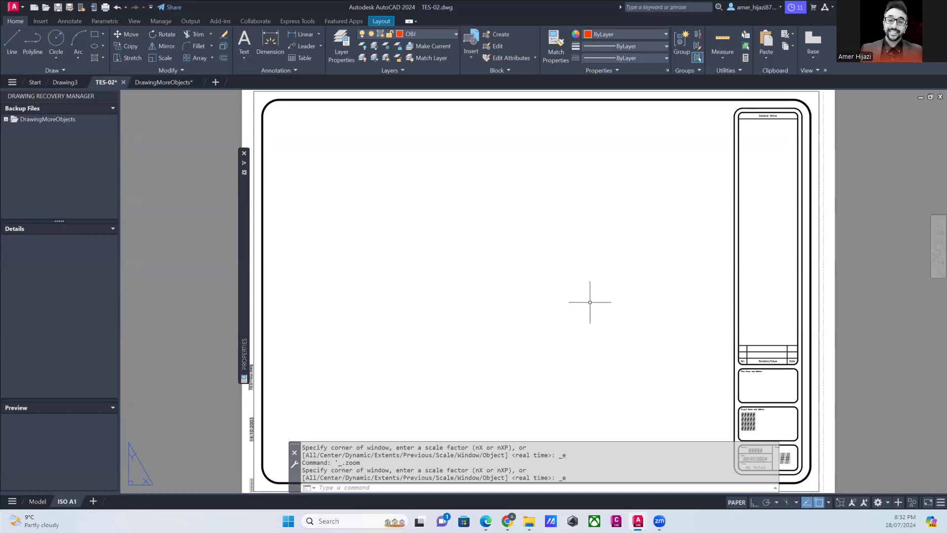
# - Create a rectangular viewport with MVIEW that fills the blank drawing area beside the ISO A1 title block
pyautogui.write('M')
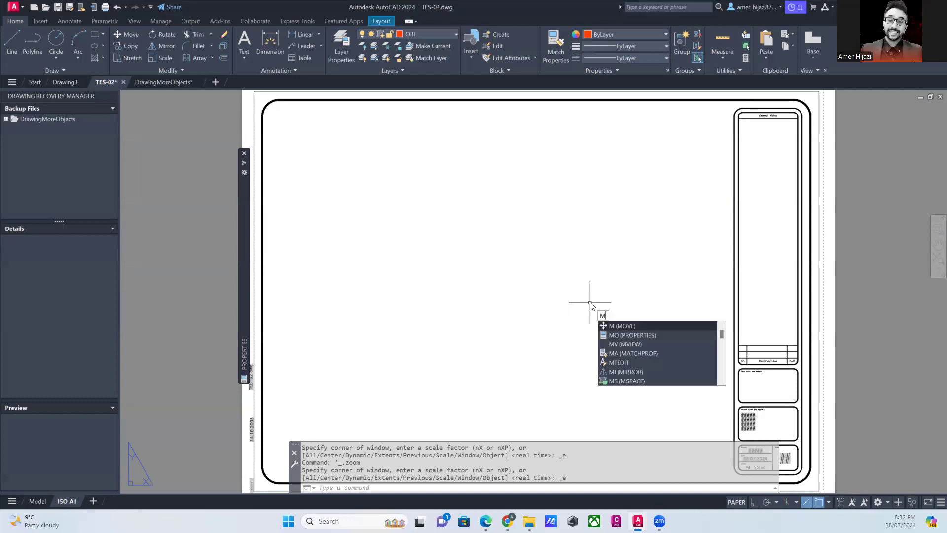
pyautogui.write('V')
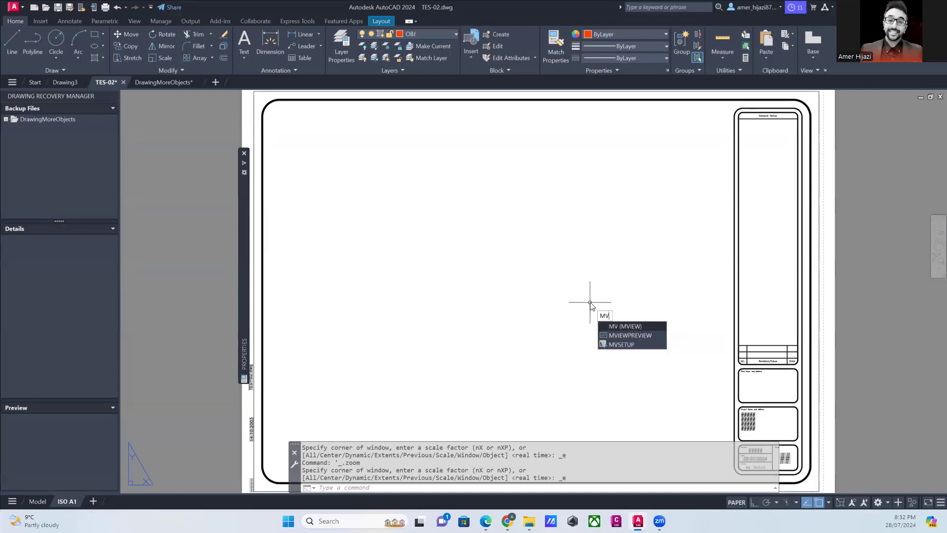
pyautogui.press('Return')
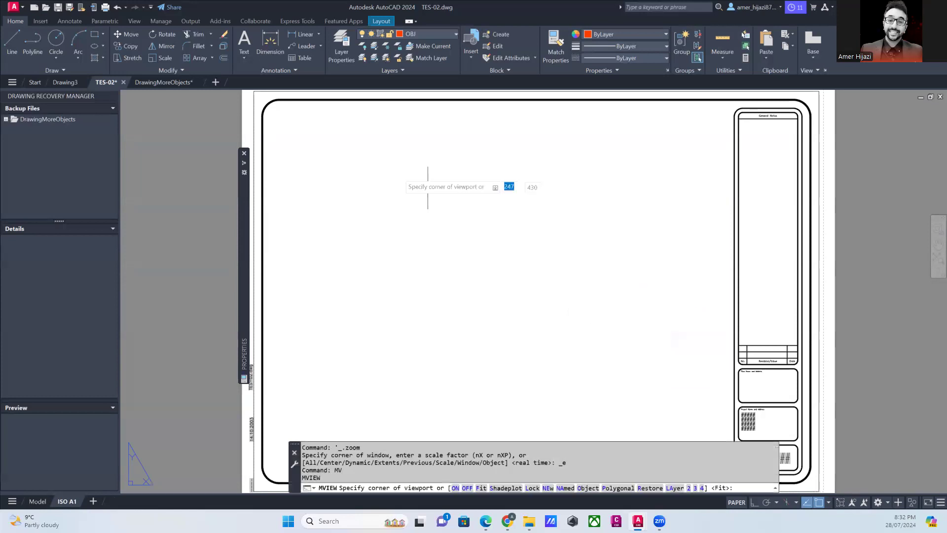
pyautogui.click(277, 123)
pyautogui.moveTo(643, 376); pyautogui.dragTo(604, 281, button='middle')
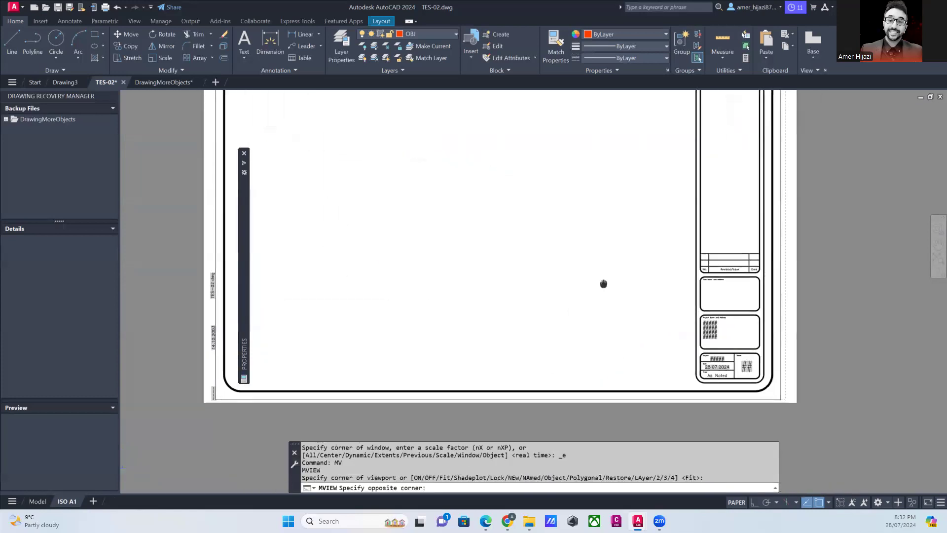
pyautogui.click(673, 358)
pyautogui.scroll(-2, 638, 348)
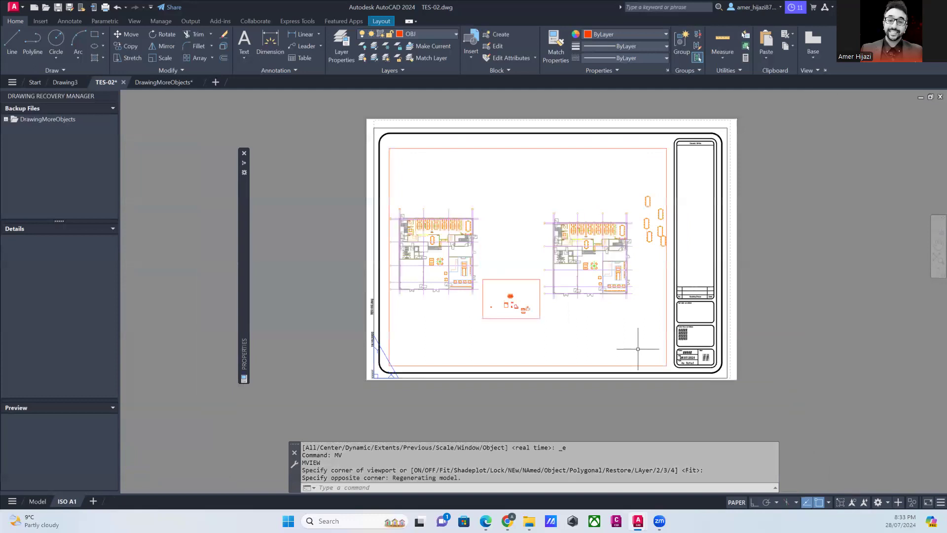
pyautogui.press('Escape')
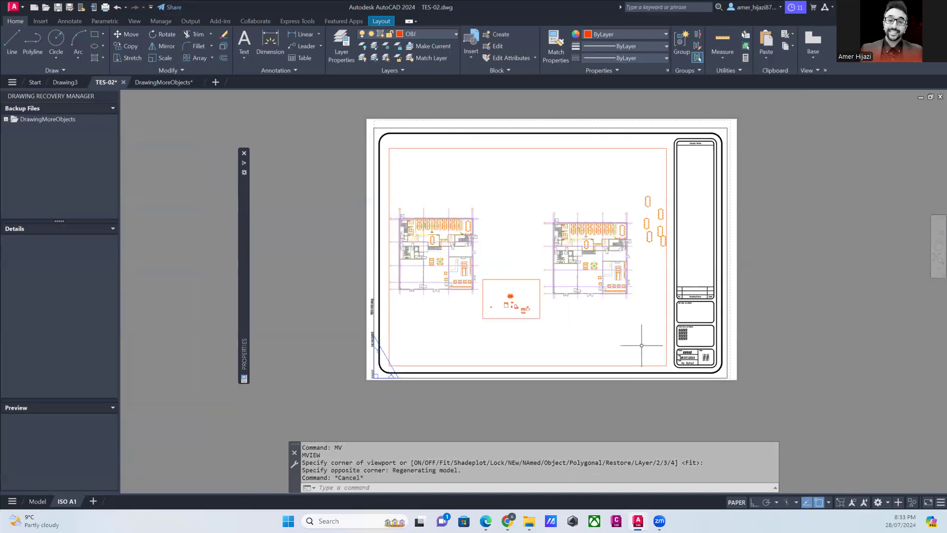
pyautogui.click(667, 307)
pyautogui.scroll(6, 659, 217)
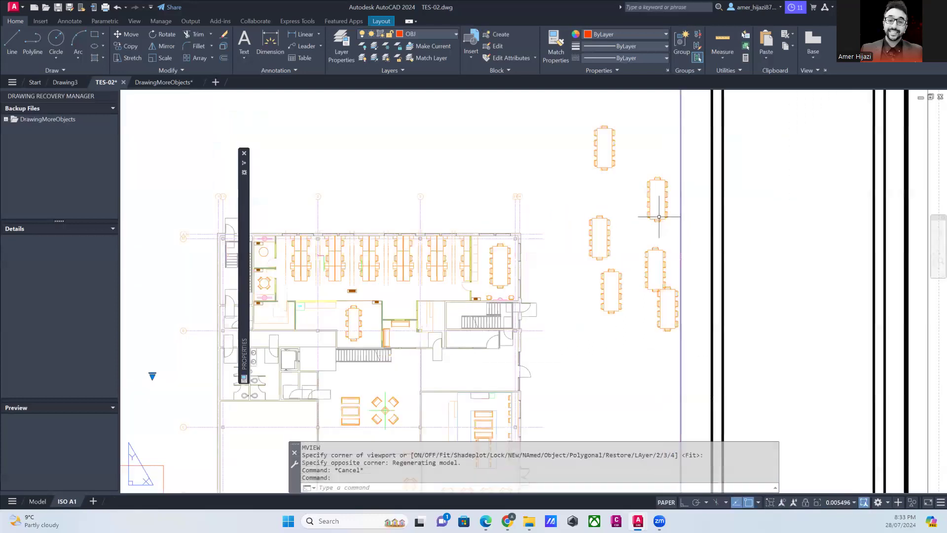
pyautogui.scroll(-6, 659, 217)
pyautogui.middleClick(495, 251)
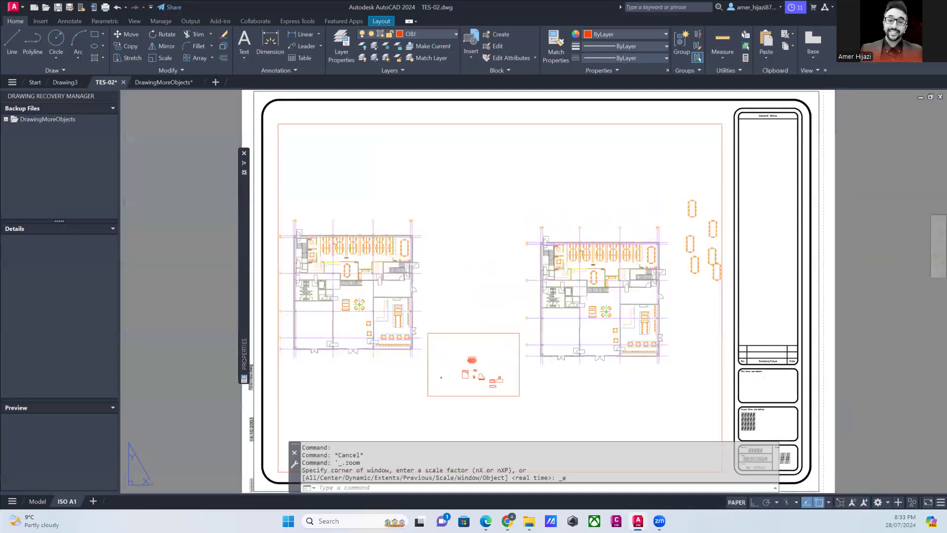